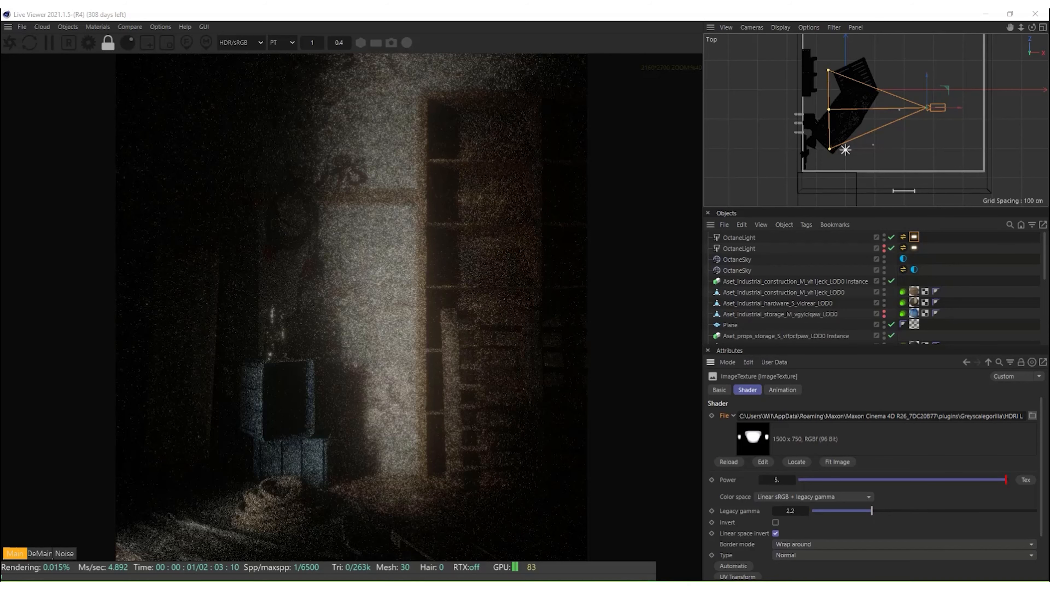
Load GSG_Gobos_Lines_Lines_02.jpg as the top OctaneLight's distribution image and lower the light's power to about 0.003.
click(560, 348)
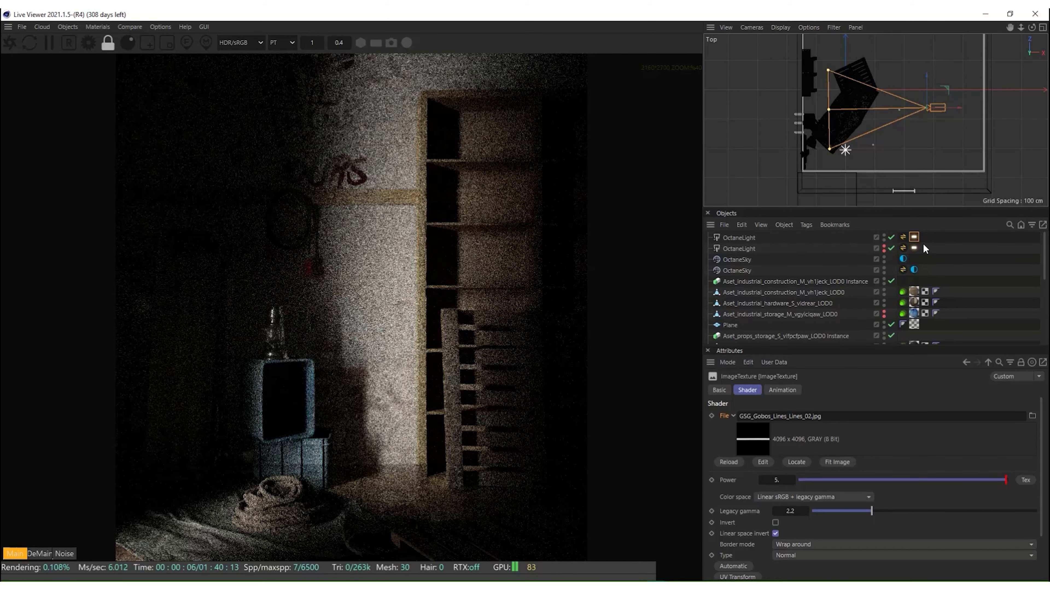
click(914, 248)
drag(922, 417, 861, 421)
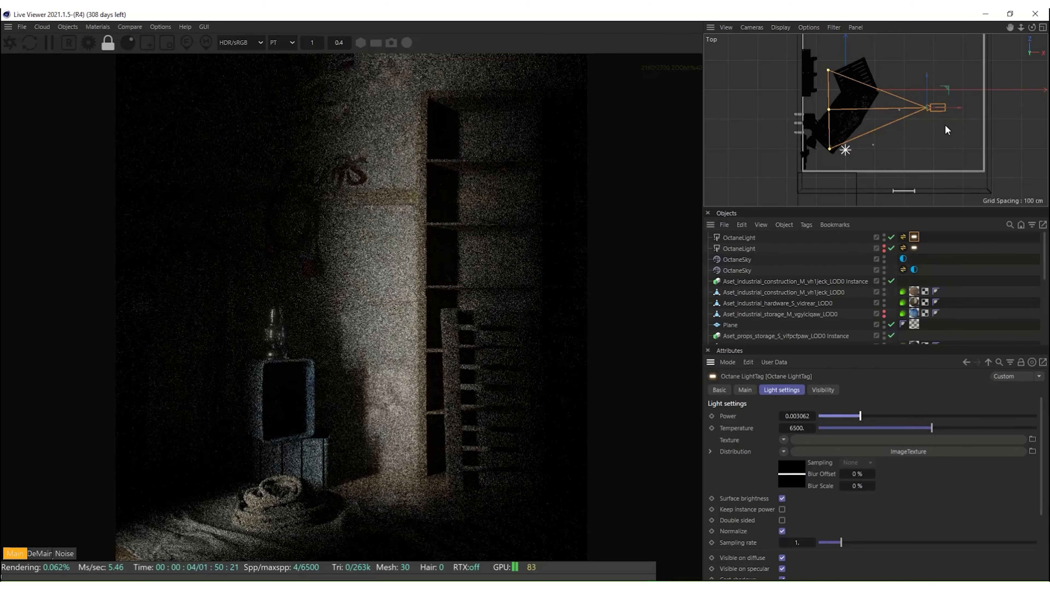
Hide both OctaneSky objects and set the top OctaneLight's power to 100000.
click(737, 270)
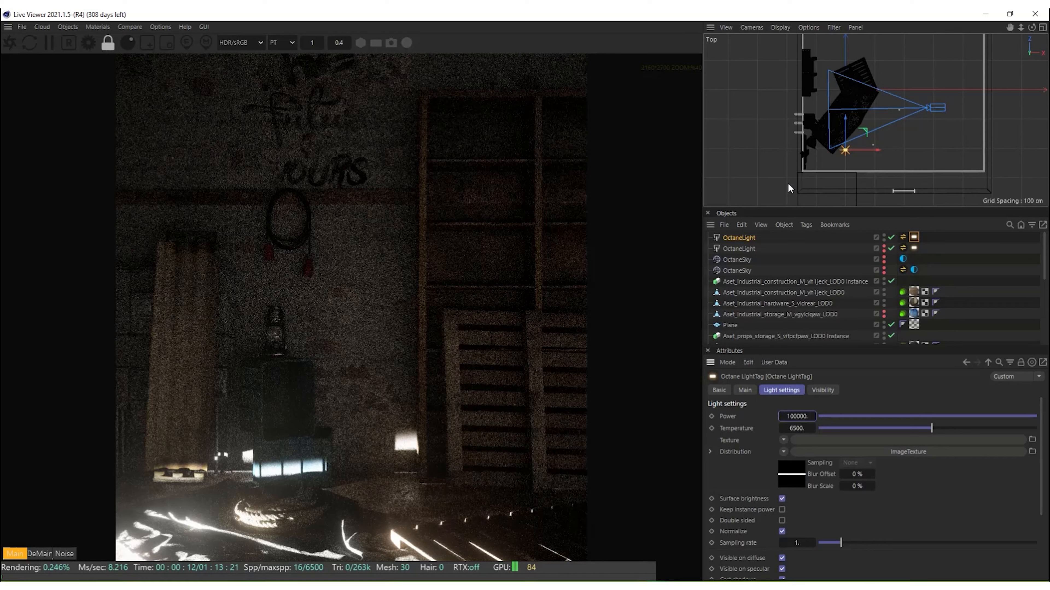
click(747, 260)
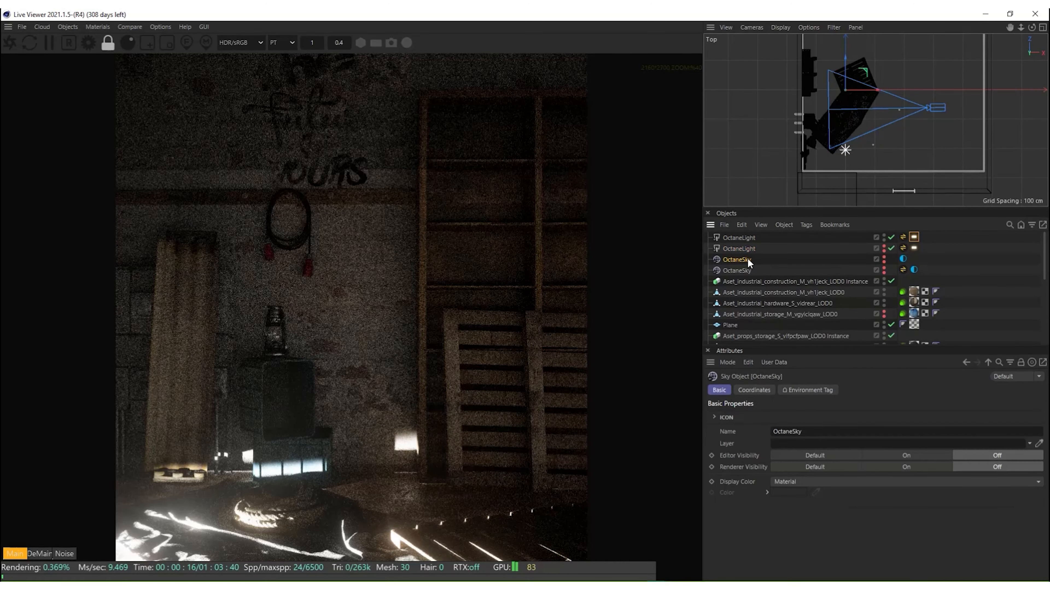
Move the top OctaneLight into the room's lower-right corner as seen in the Top view.
click(740, 240)
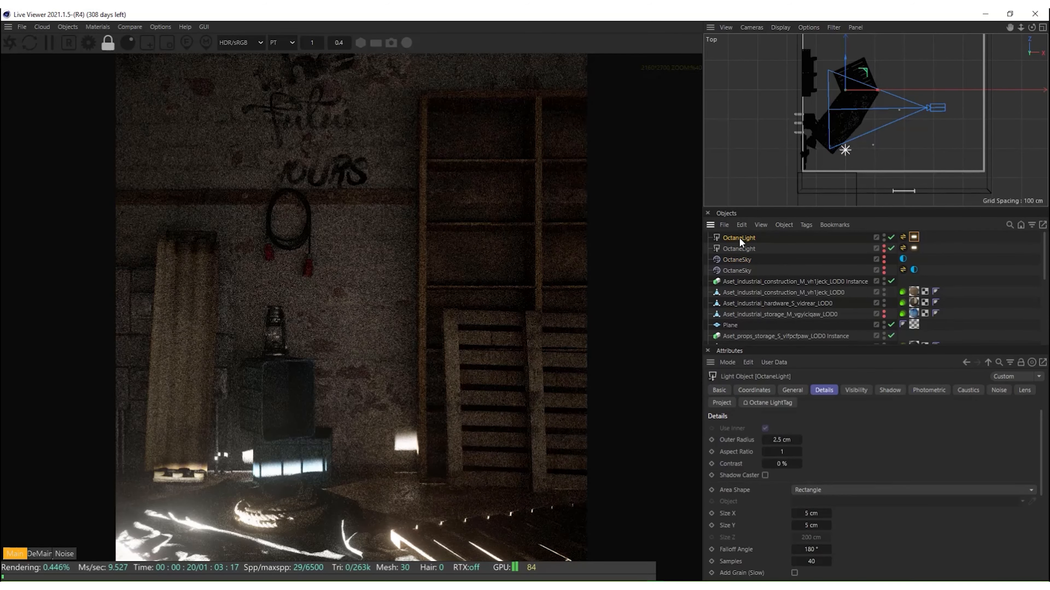
middle_click(845, 153)
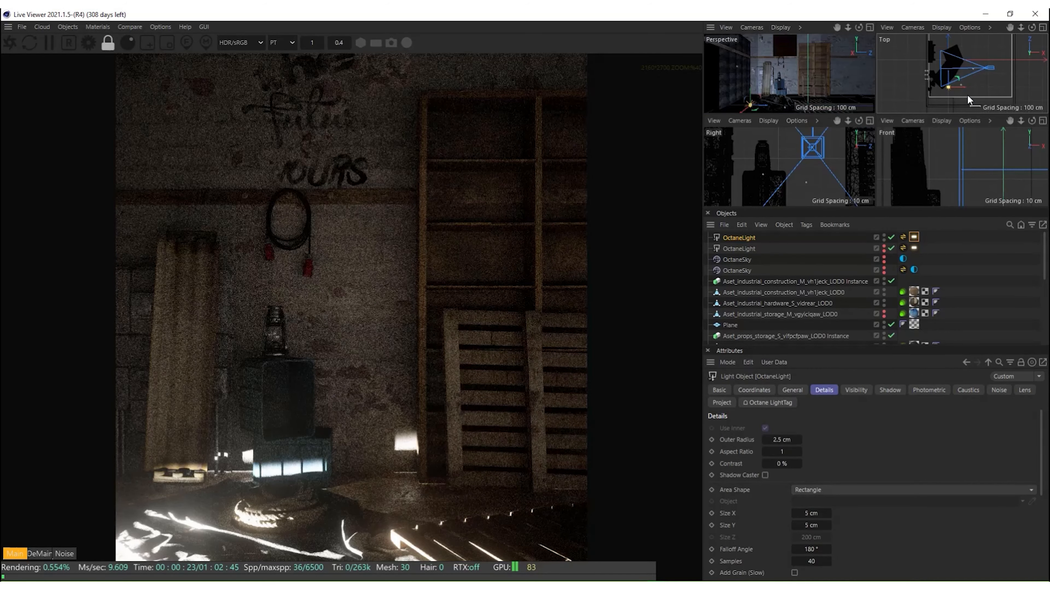
middle_click(967, 101)
scroll(847, 164, up, 3)
scroll(843, 136, up, 2)
scroll(842, 122, down, 4)
middle_click(842, 122)
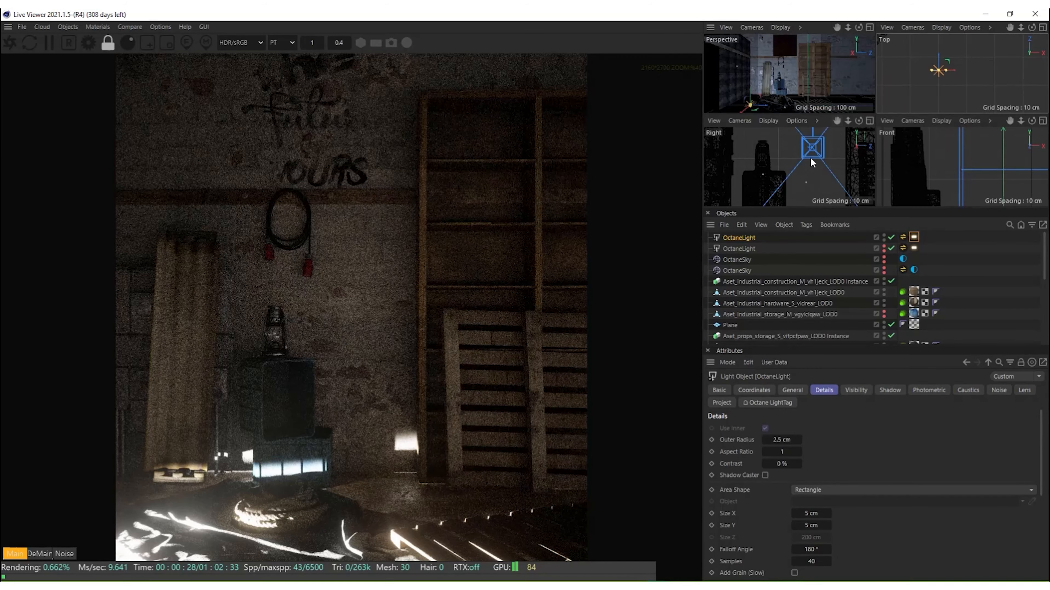
middle_click(808, 157)
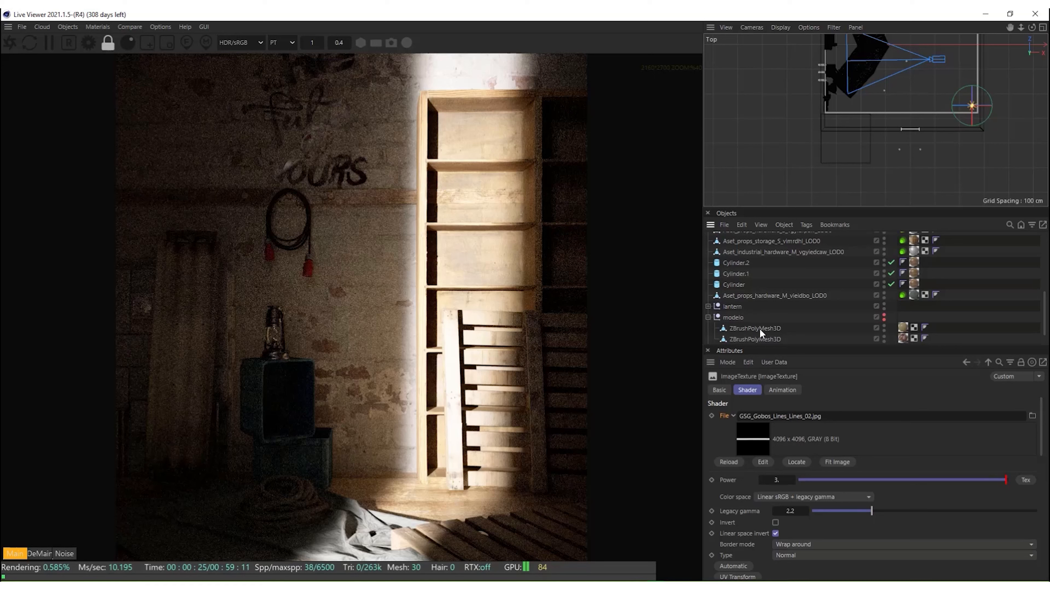
Unhide the modelo group and set the power of the top OctaneLight's distribution image to 1.5.
click(884, 316)
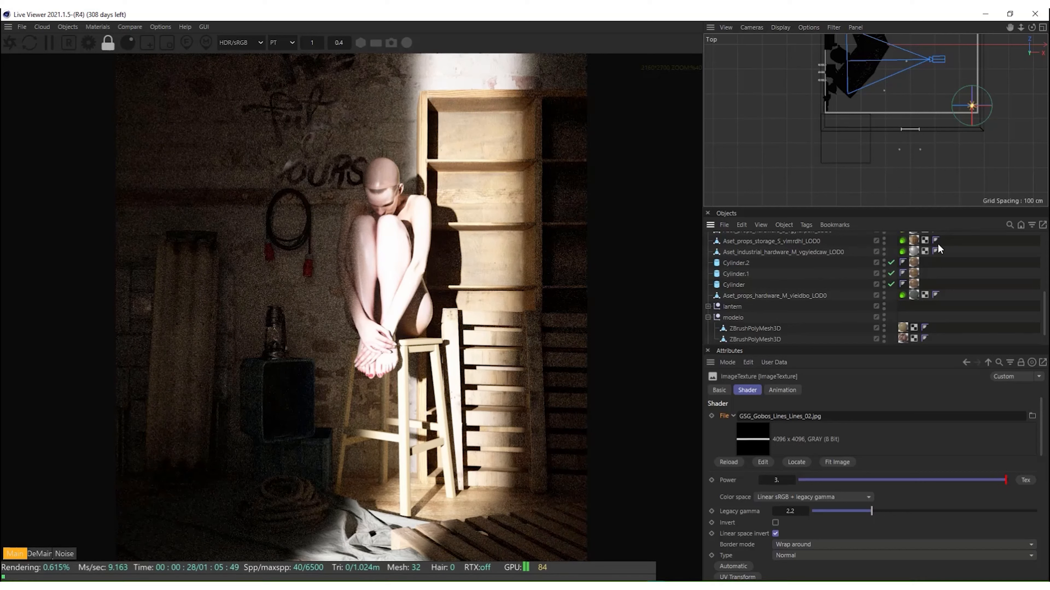
scroll(946, 264, up, 5)
click(913, 248)
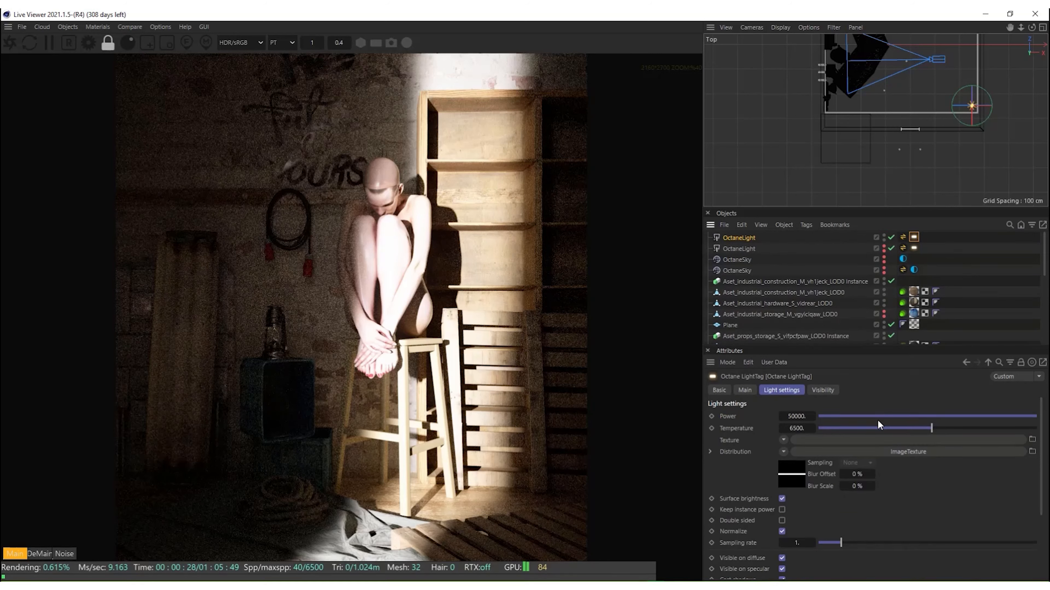
click(796, 474)
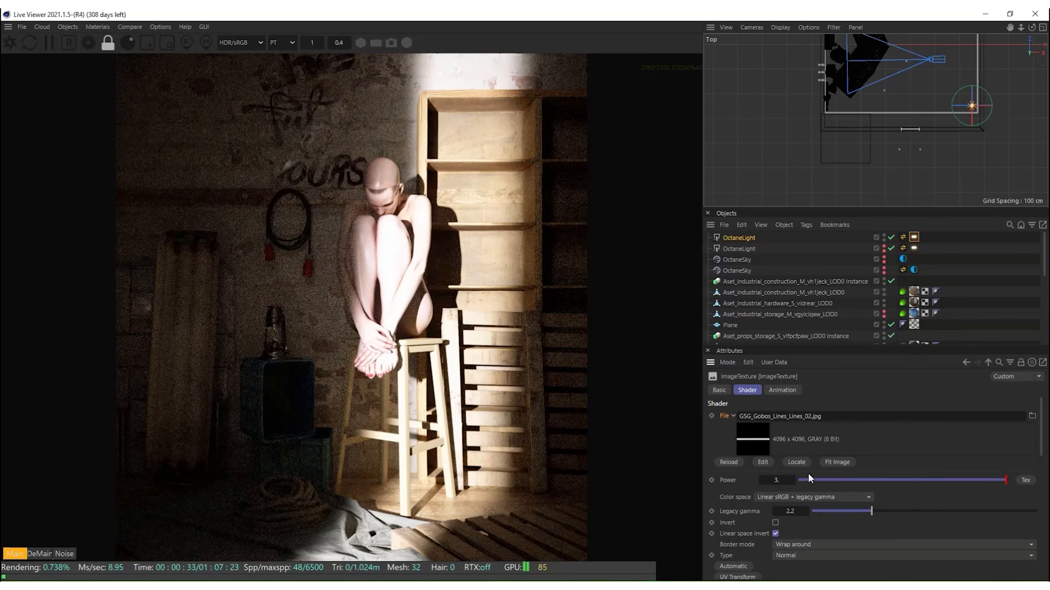
mouse_move(1046, 426)
mouse_down()
mouse_move(1046, 459)
mouse_move(1042, 439)
mouse_up()
text(1.5)
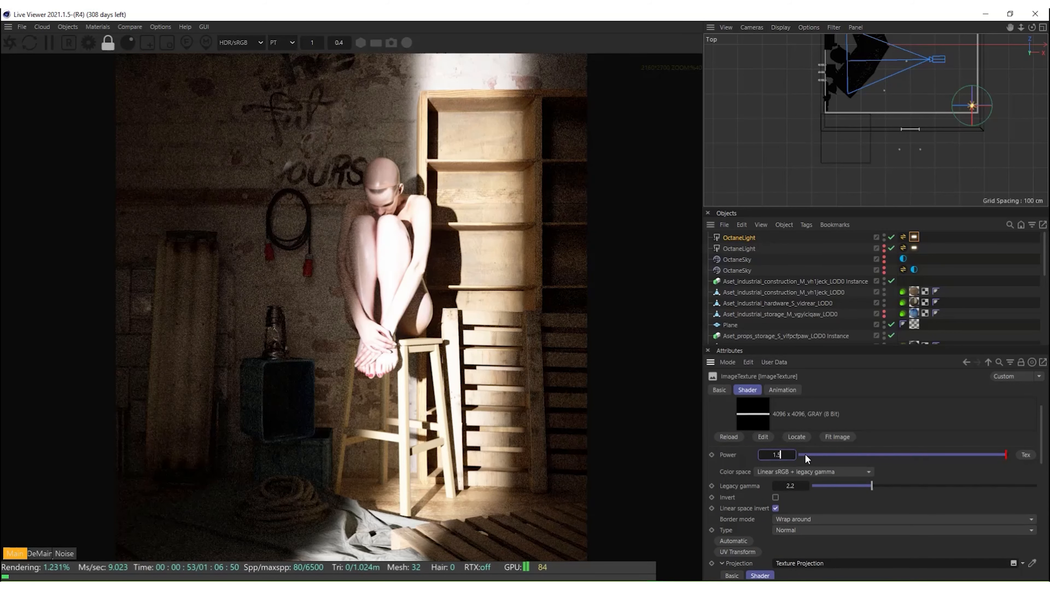
key(Return)
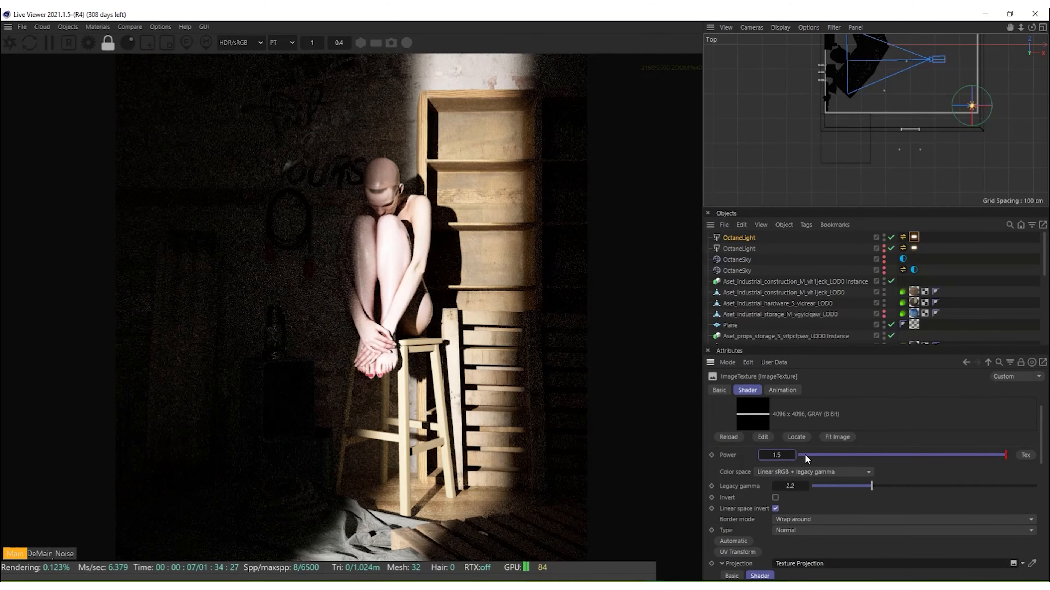
Try a legacy gamma of about 0.39 on the gobo image and restore it to 2.2.
click(822, 486)
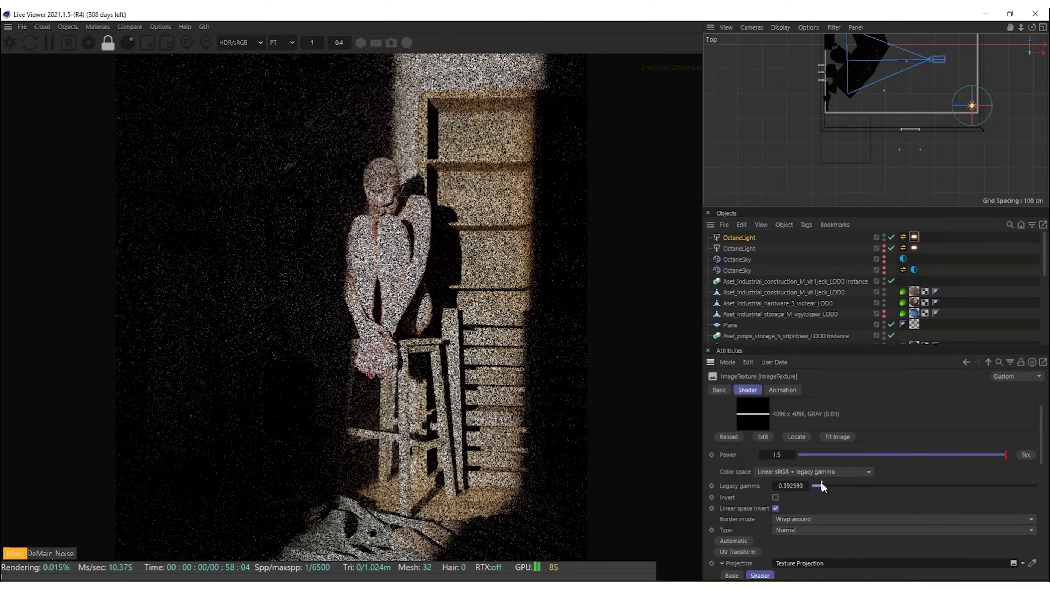
double_click(791, 486)
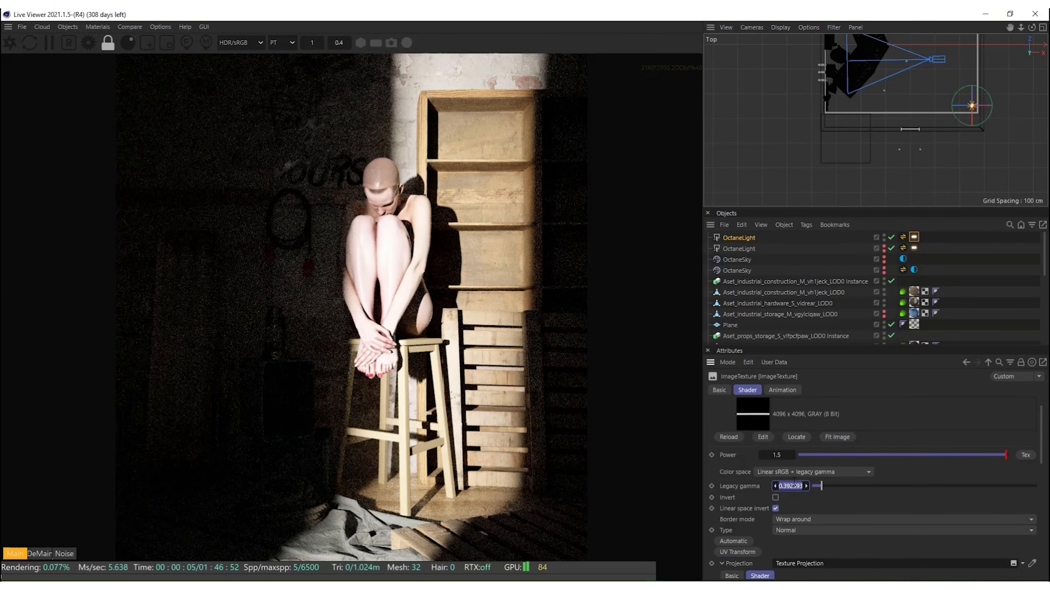
text(2.2)
key(Return)
Set the gobo image's border mode to Black color.
click(836, 518)
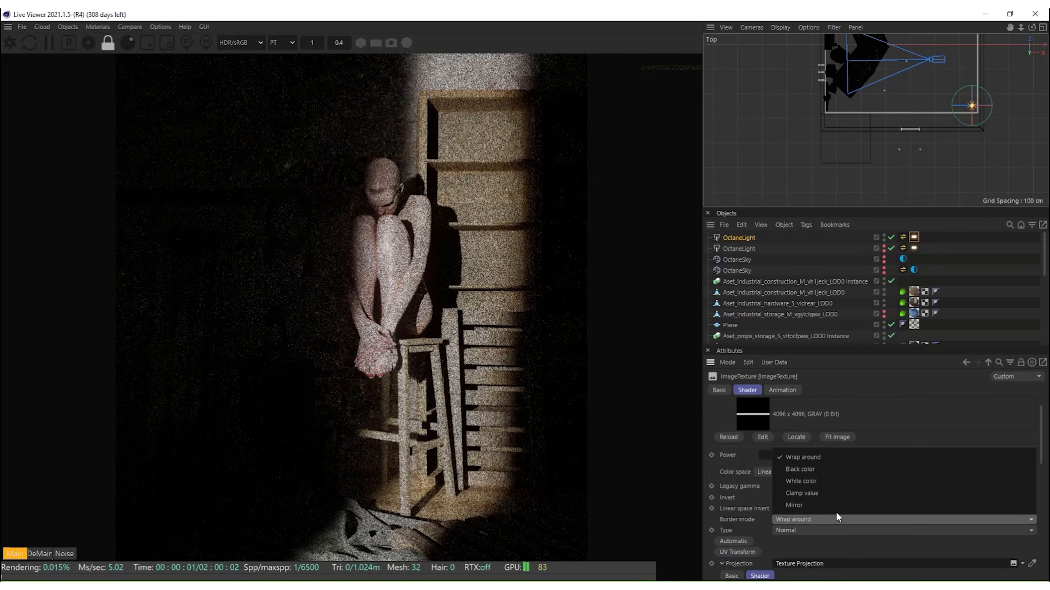
click(821, 468)
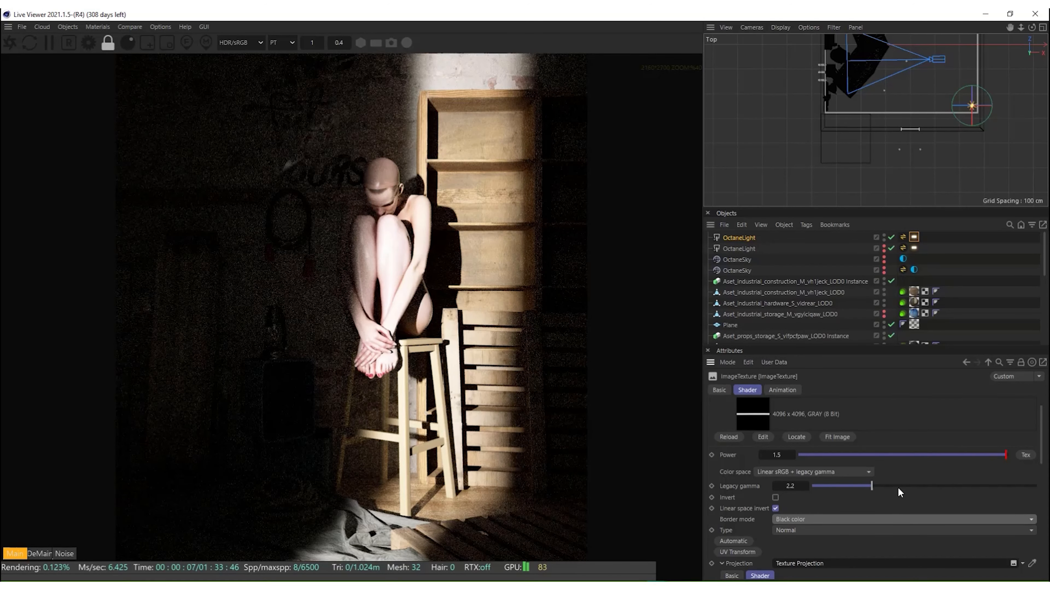
scroll(1043, 390, up, 1)
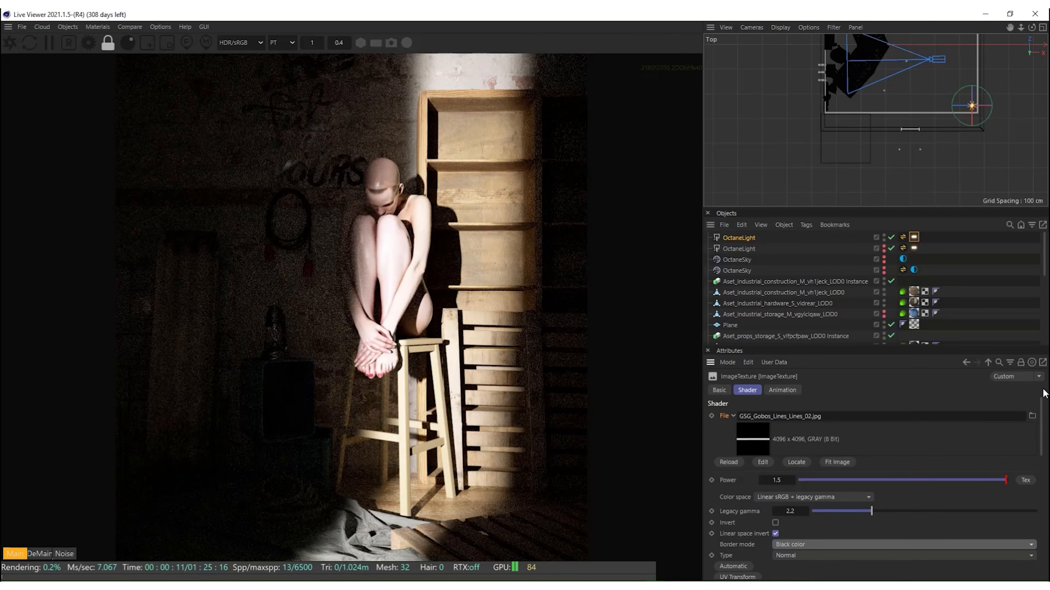
Set the light's distribution texture blur offset to 35% and blur scale to 5%.
click(988, 362)
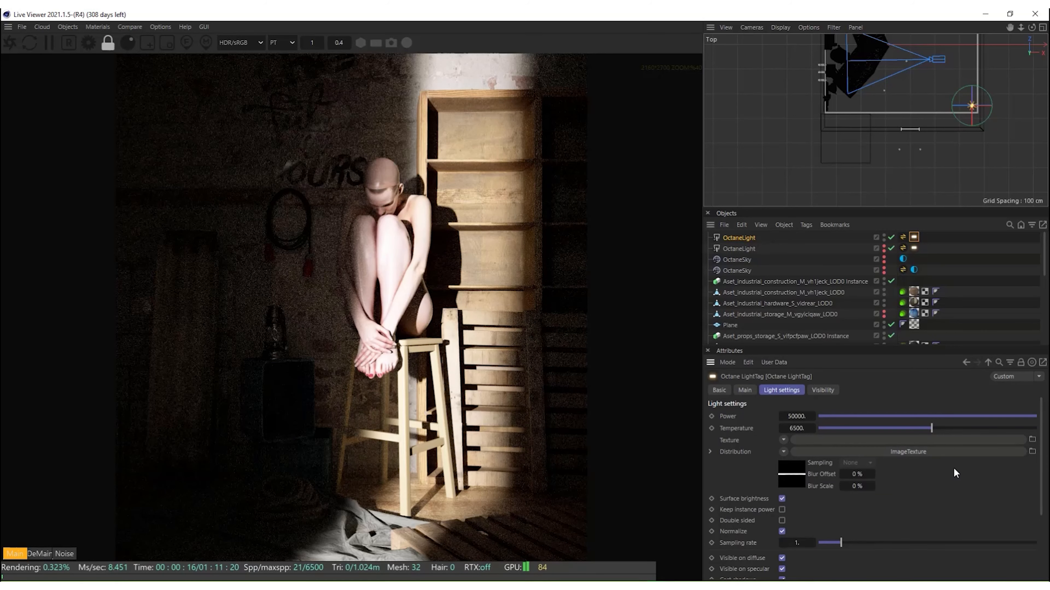
mouse_move(1040, 423)
mouse_down()
mouse_move(1035, 464)
mouse_move(1034, 415)
mouse_up()
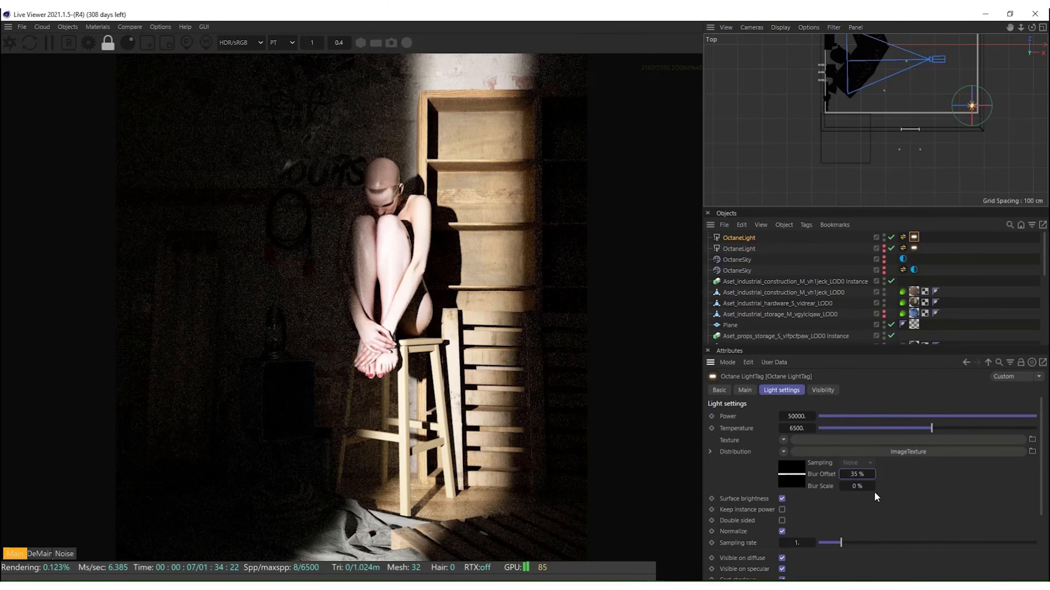
click(855, 486)
text(5)
key(Return)
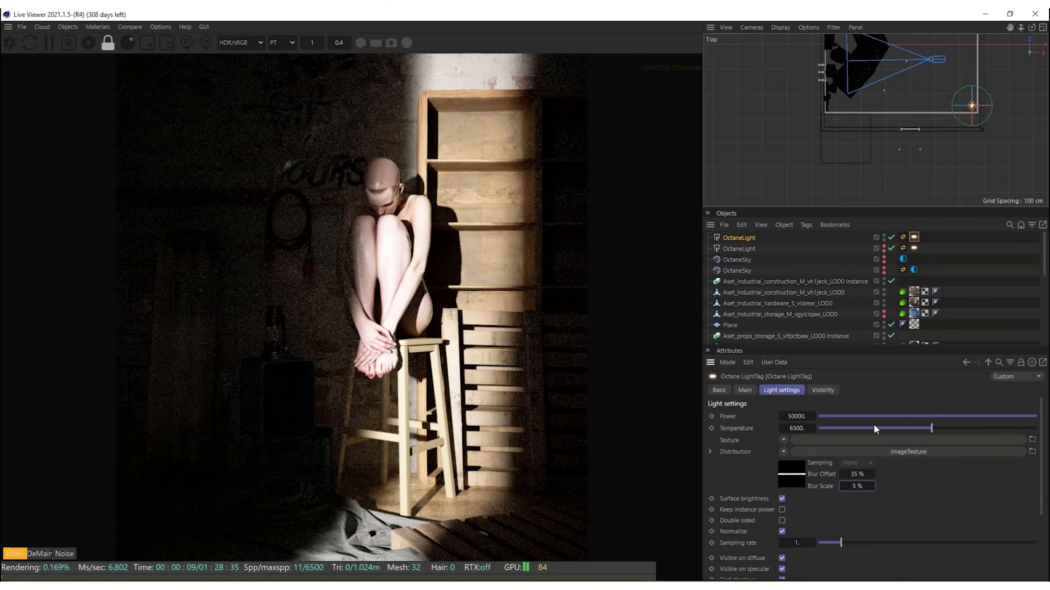
Rename the top OctaneLight as "gobo light".
double_click(744, 238)
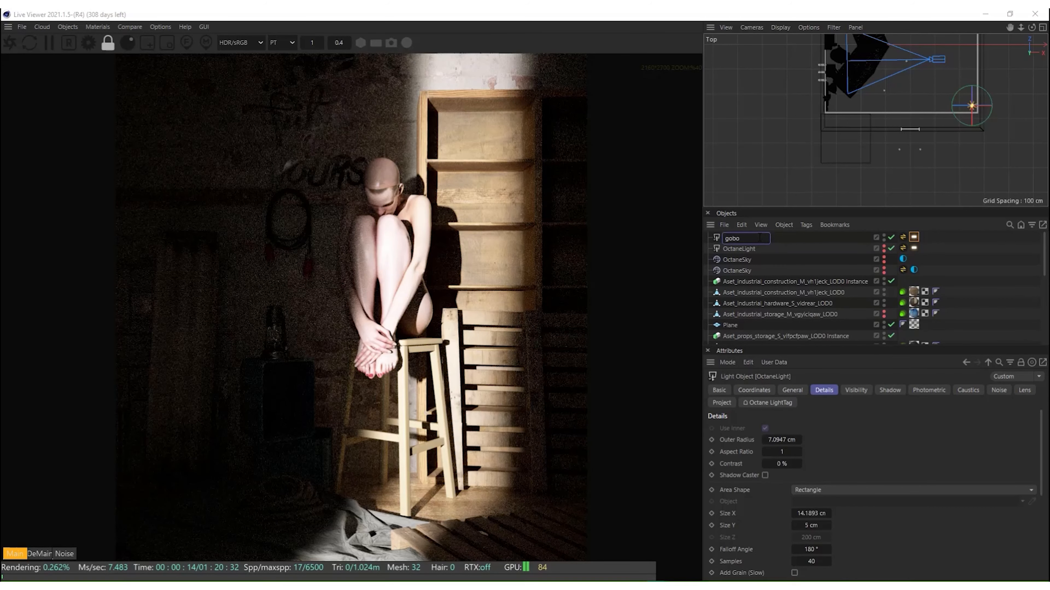
key(Return)
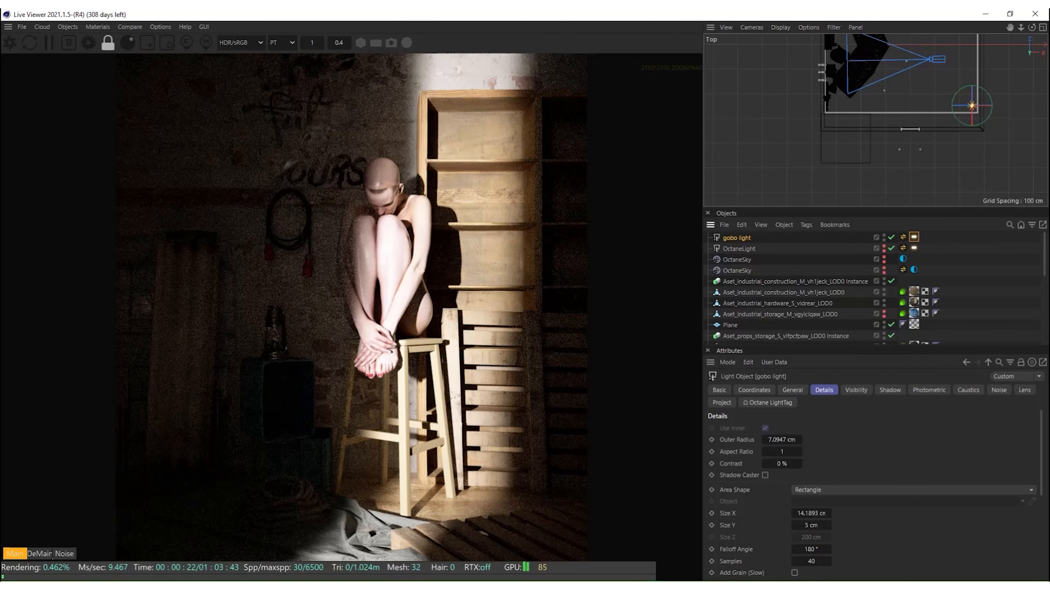
Rotate the modelo group slightly around its vertical axis in the Perspective view so the figure faces more towards the camera.
scroll(758, 268, down, 5)
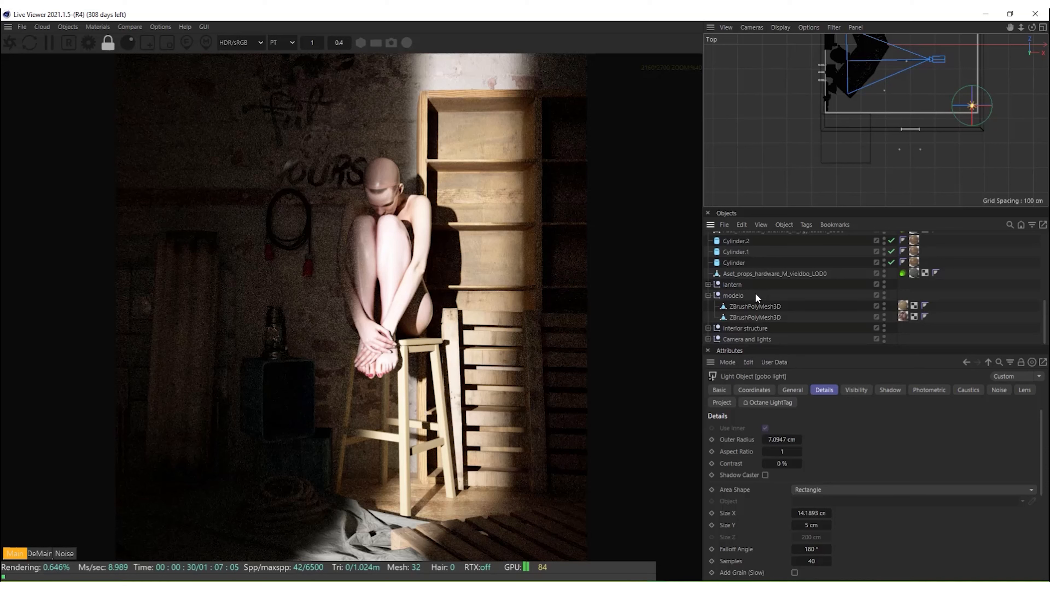
click(733, 317)
key(r)
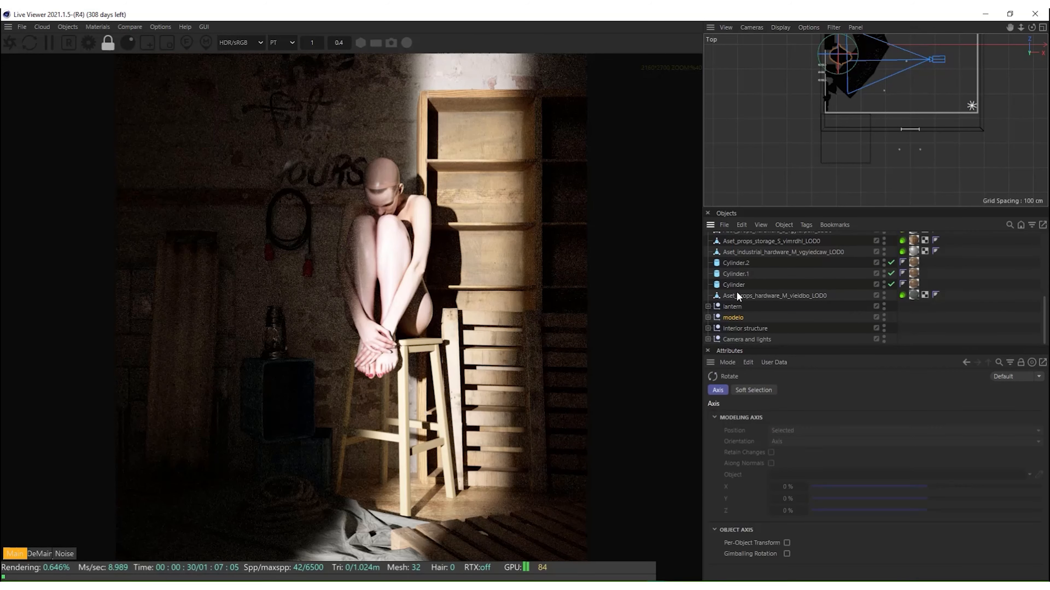
middle_click(792, 140)
middle_click(803, 94)
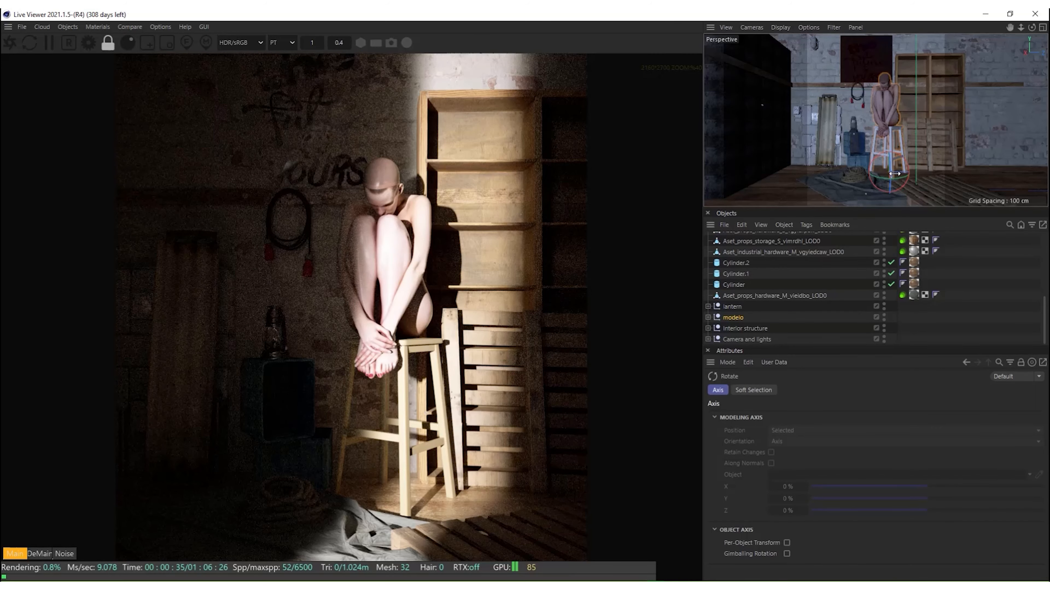
drag(897, 178, 906, 176)
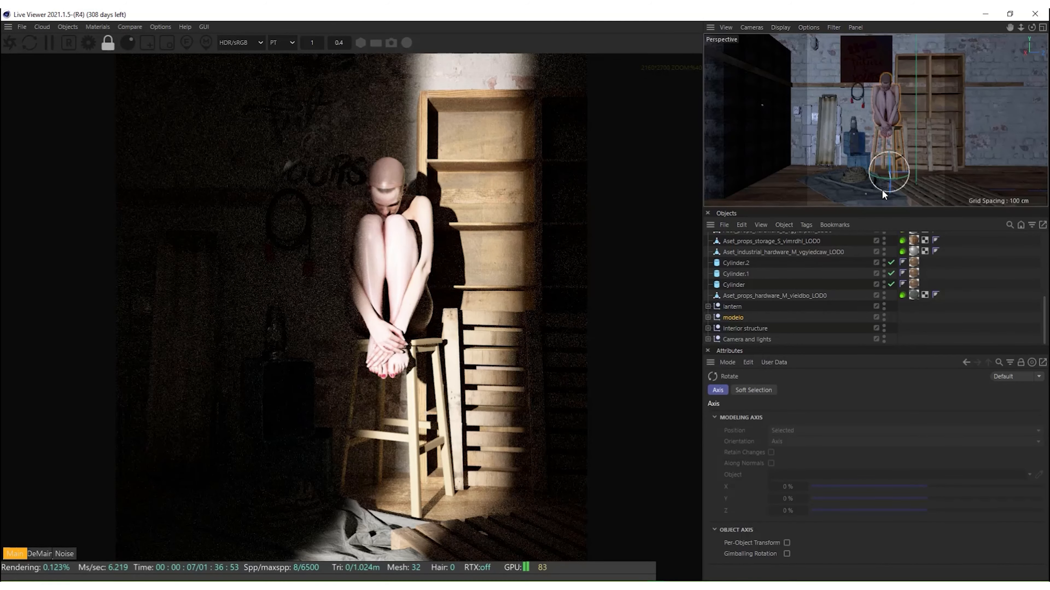
Hide the gobo light and turn on the visibility of the OctaneLight below it.
scroll(821, 300, up, 5)
scroll(822, 306, up, 2)
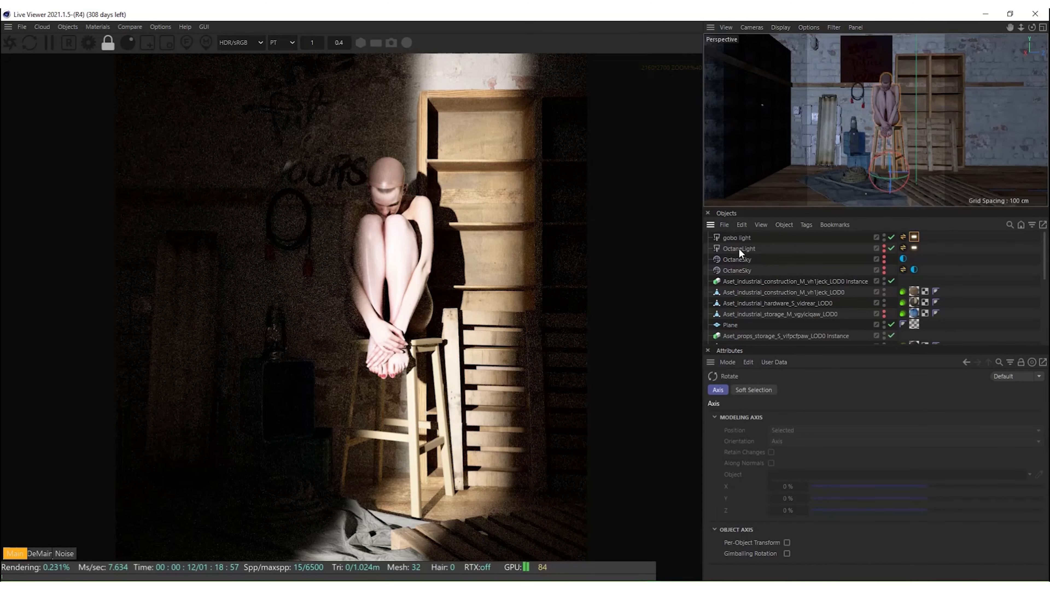
double_click(884, 236)
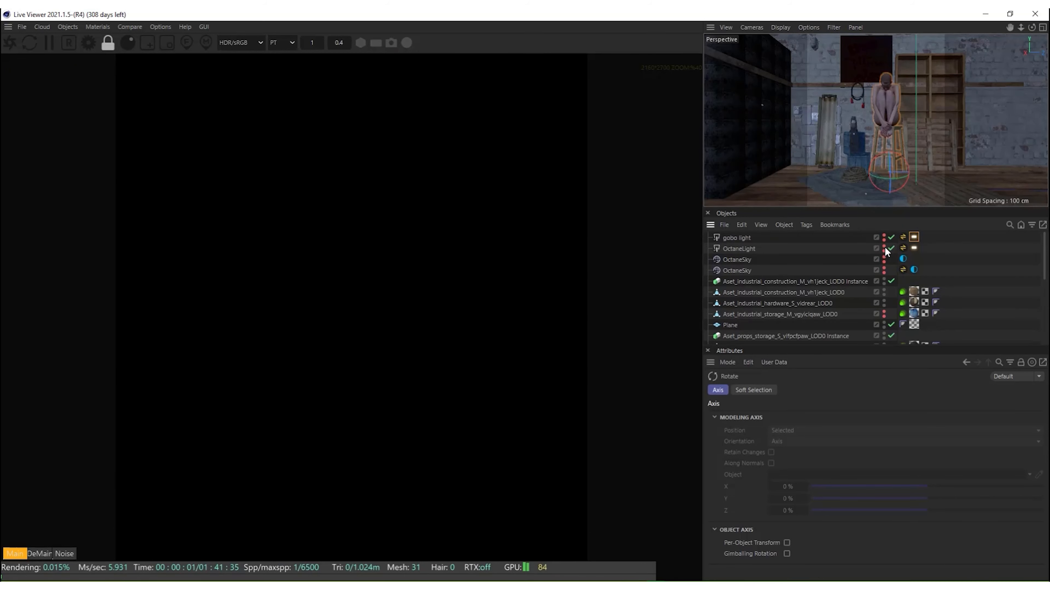
click(884, 247)
click(884, 251)
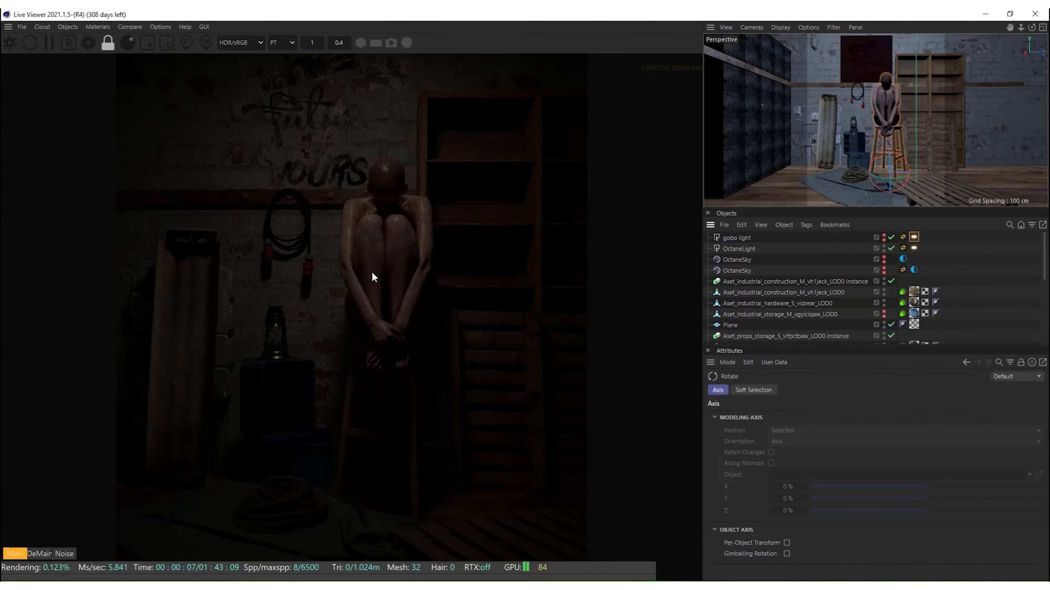
Set the softbox-textured OctaneLight's power to 69 and toggle the upper OctaneSky's visibility.
click(914, 248)
double_click(795, 416)
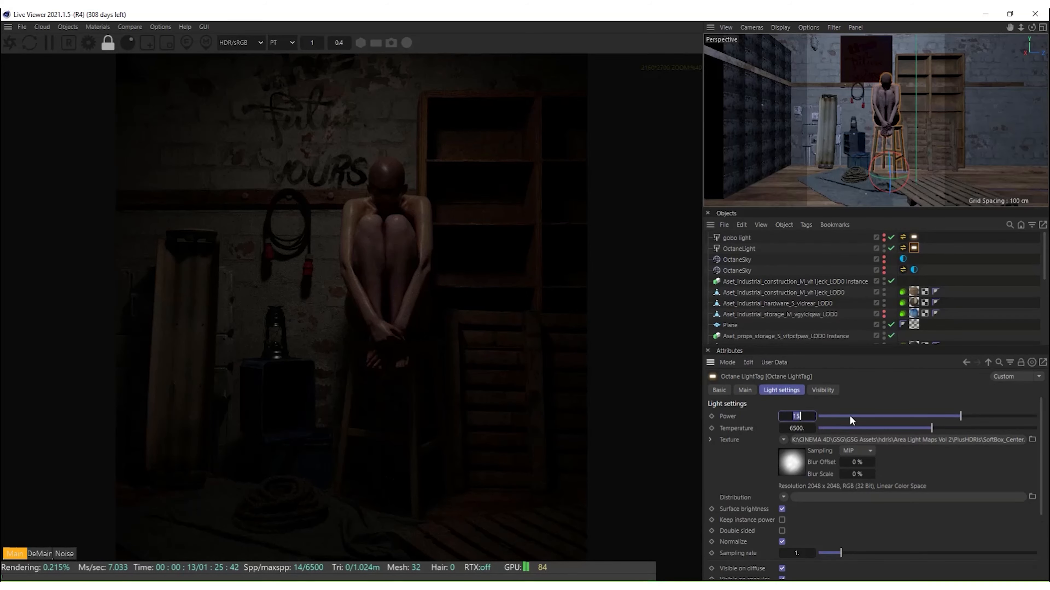
text(69)
key(Return)
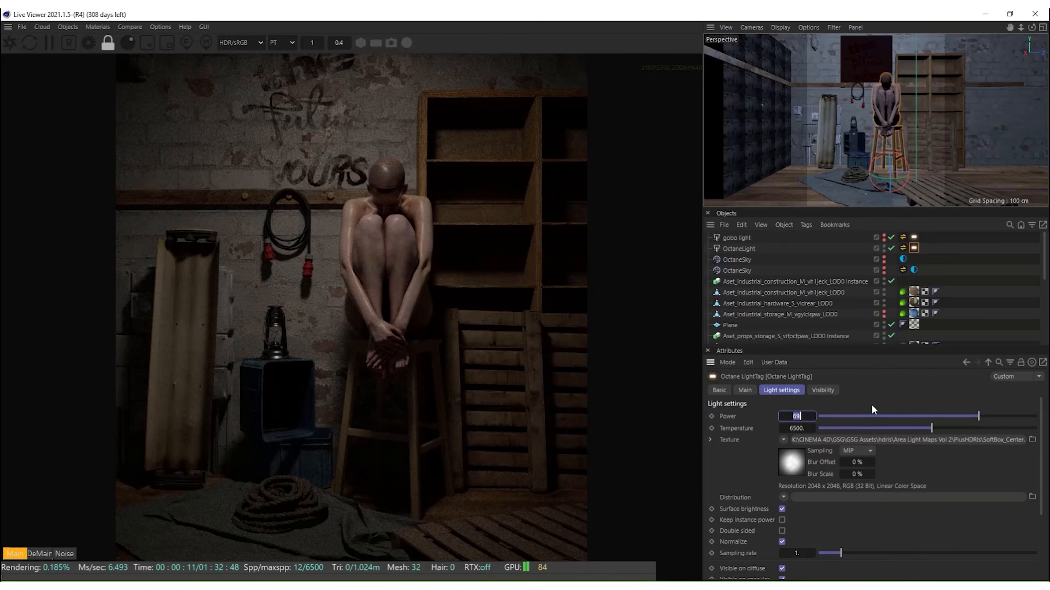
click(885, 263)
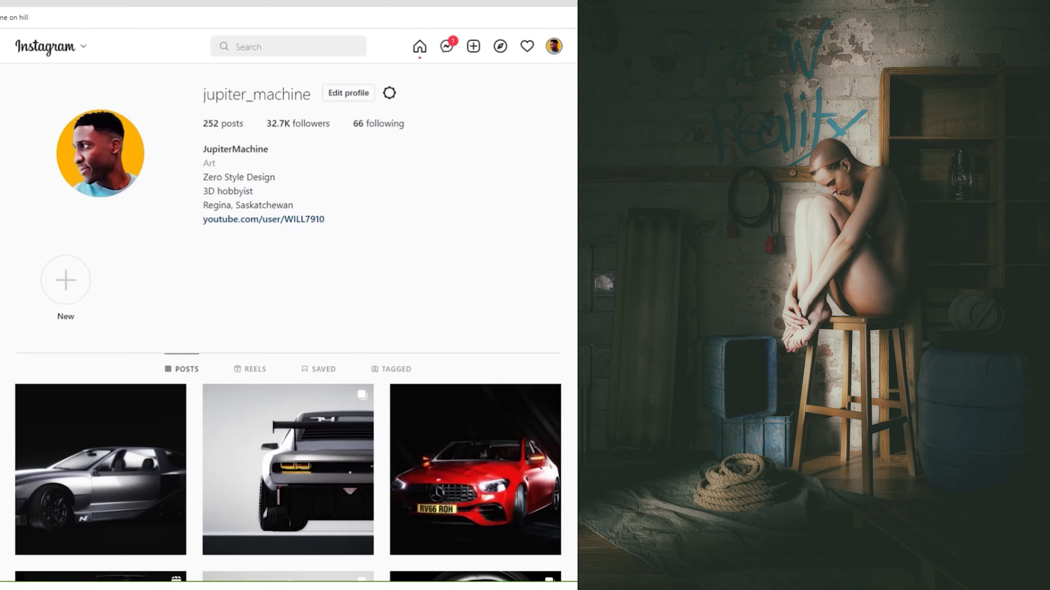
scroll(289, 322, down, 15)
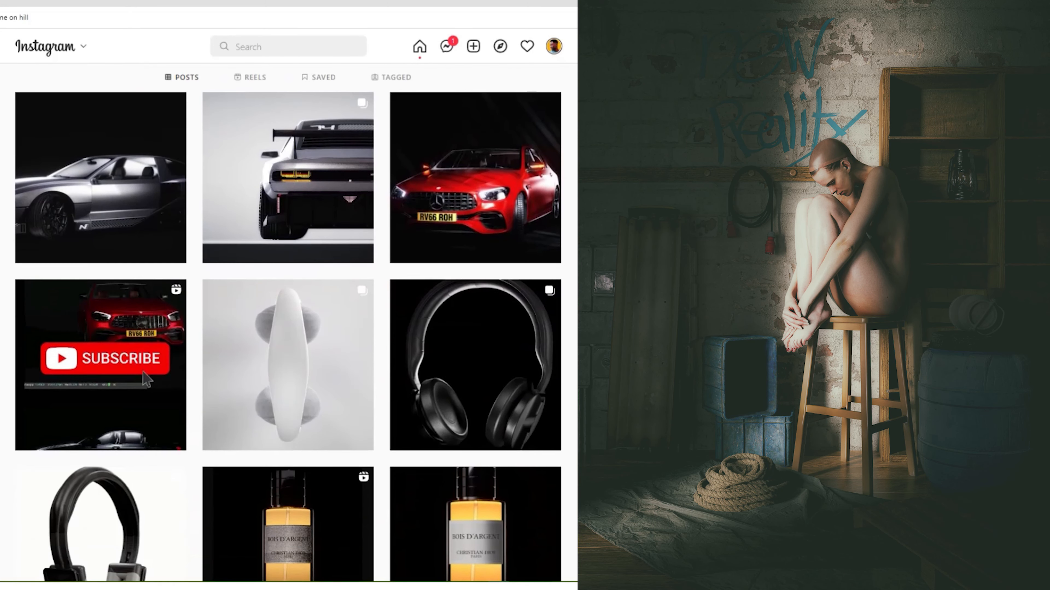
scroll(288, 322, down, 20)
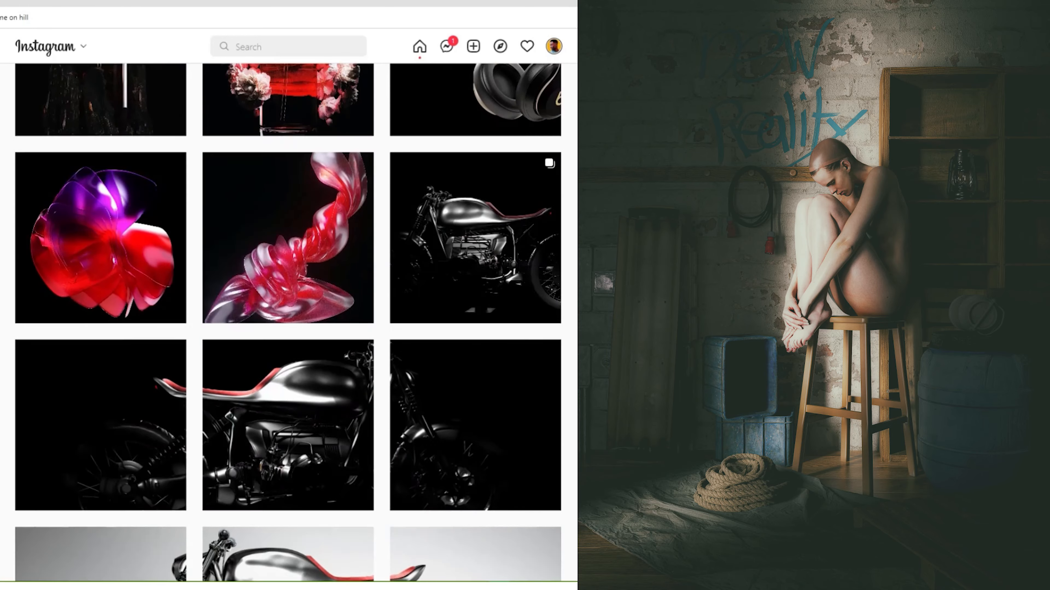
Browse the reference artworks in the Instagram profile grid.
scroll(288, 322, down, 20)
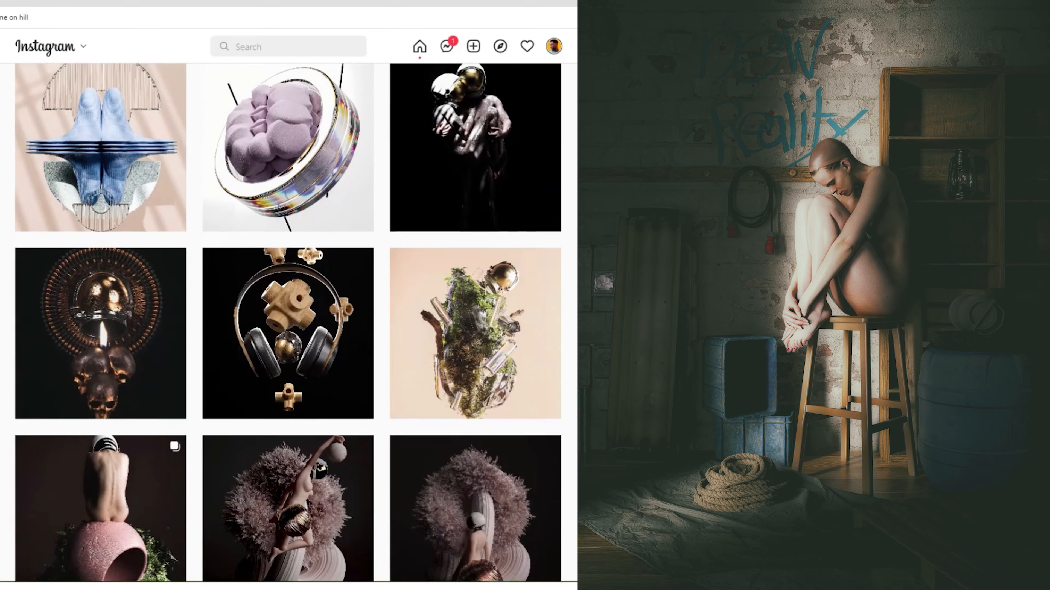
scroll(288, 323, down, 20)
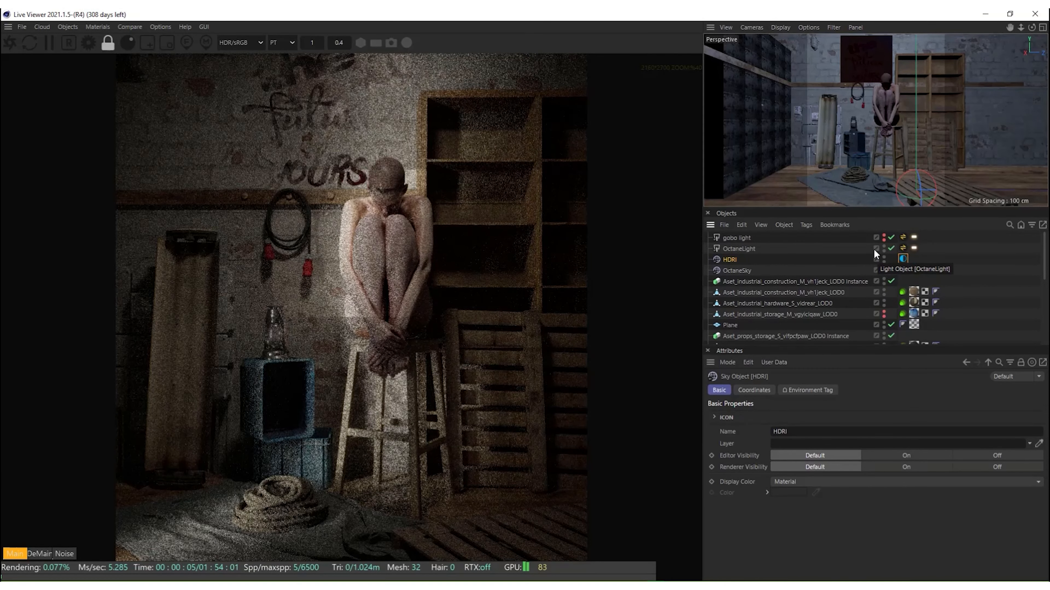
Toggle the softbox OctaneLight's visibility to compare the lighting, and set its power to 10.
alt+double_click(884, 246)
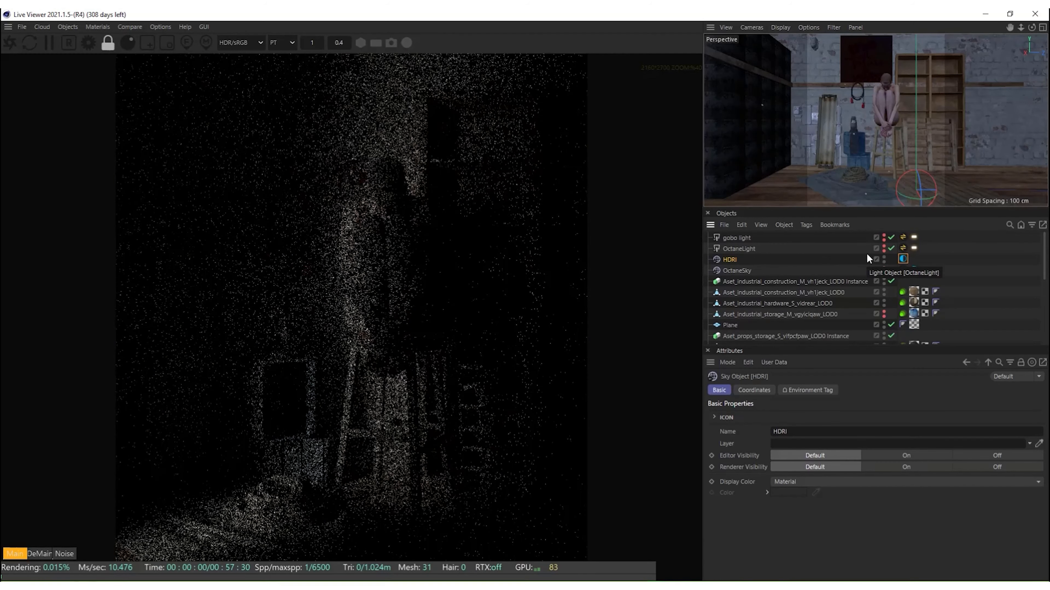
alt+click(884, 249)
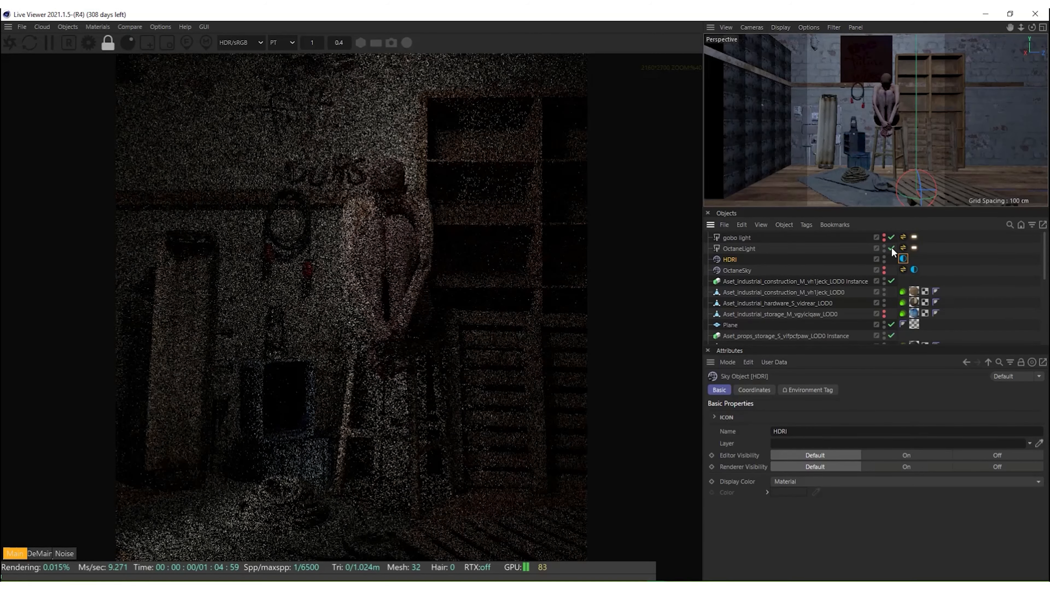
click(914, 248)
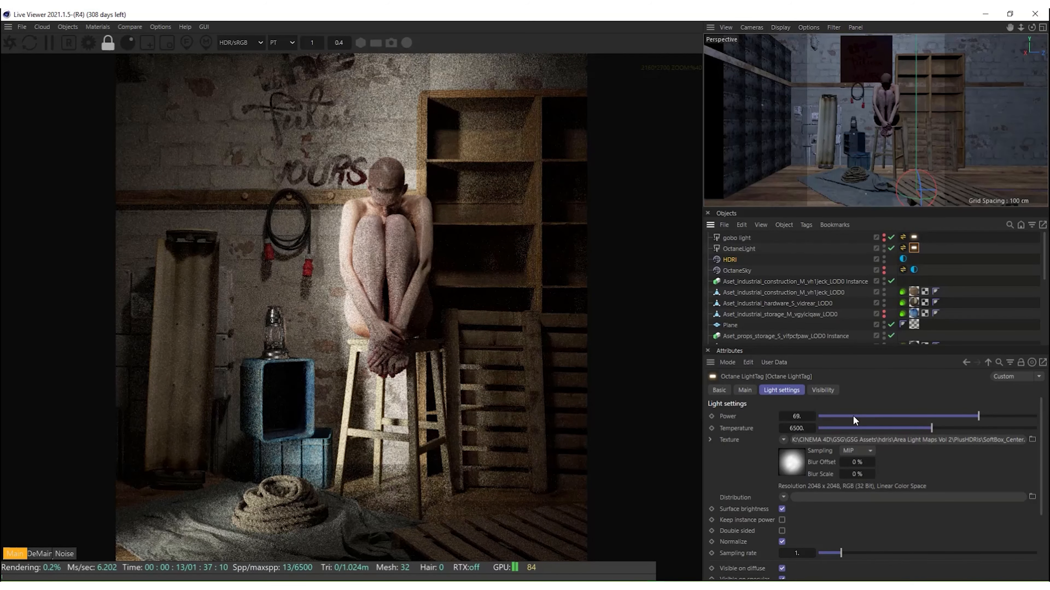
middle_drag(569, 264, 598, 264)
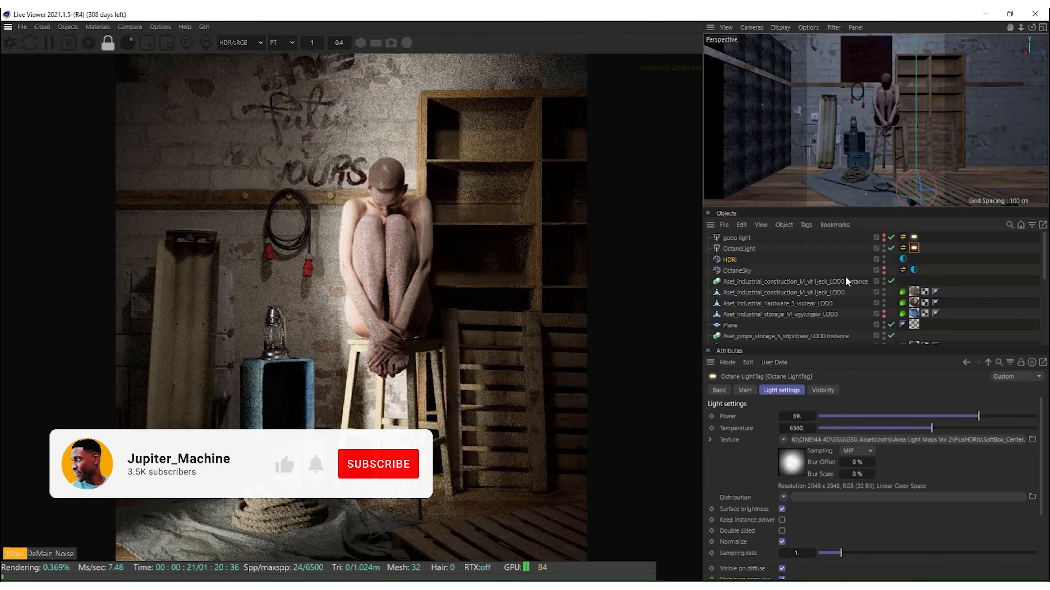
double_click(804, 416)
text(10)
key(Return)
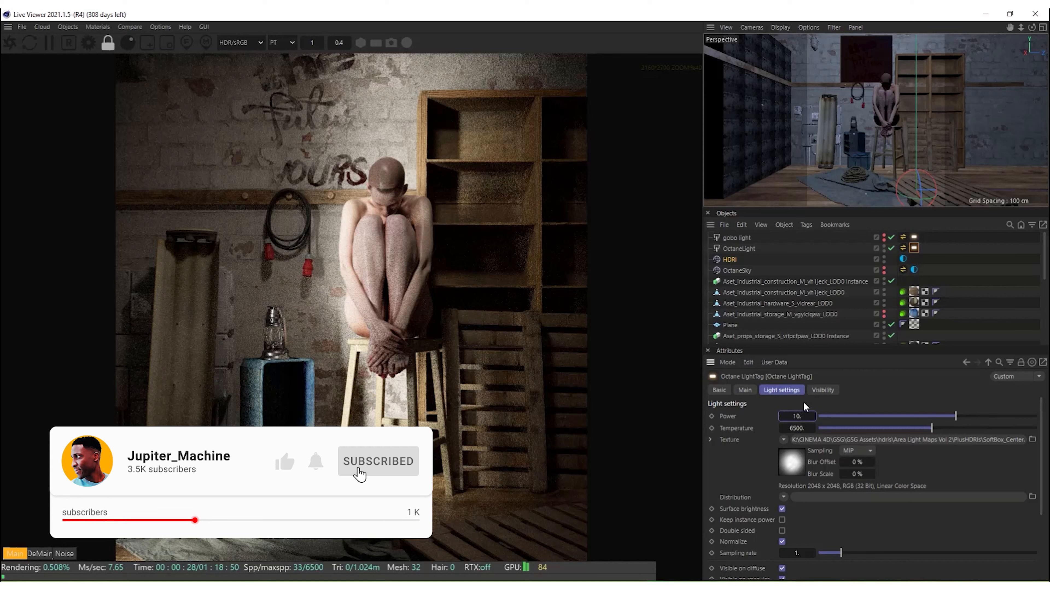
Delete the Corona Sky from the Camera and lights group and select the Sky object.
scroll(918, 315, down, 5)
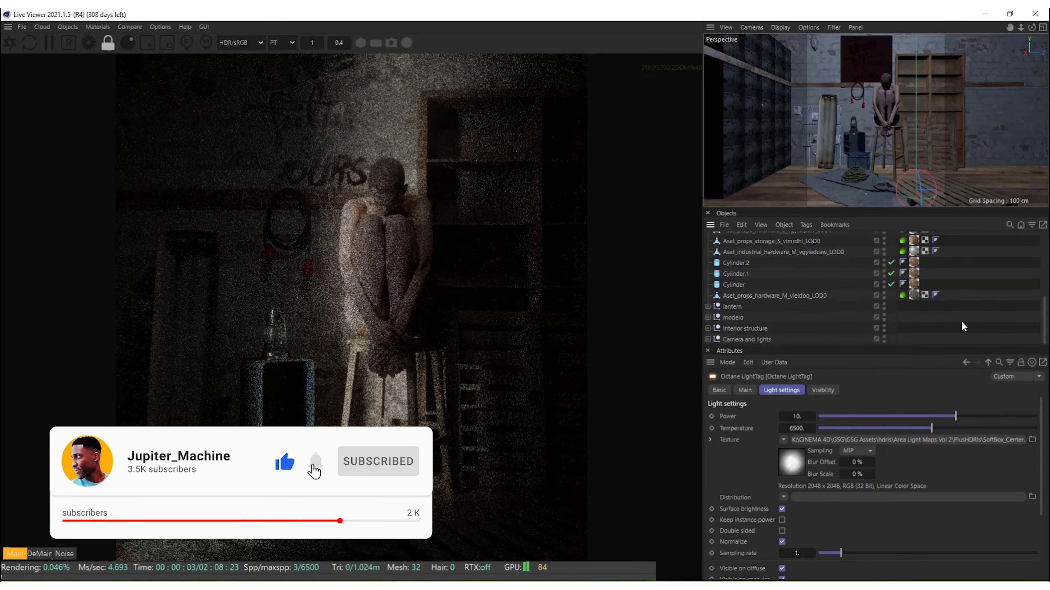
click(913, 338)
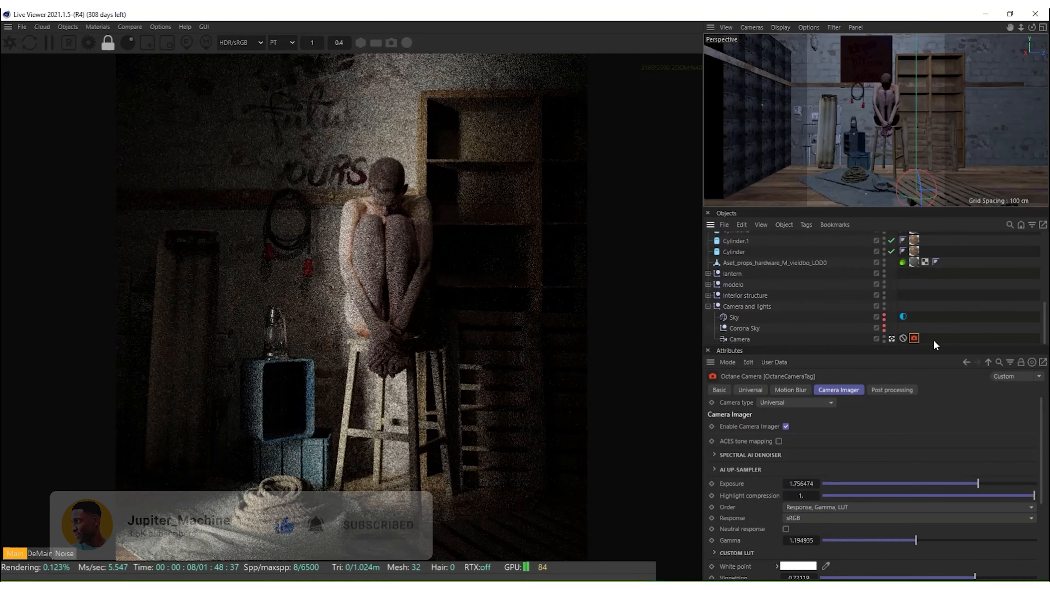
click(752, 329)
key(Delete)
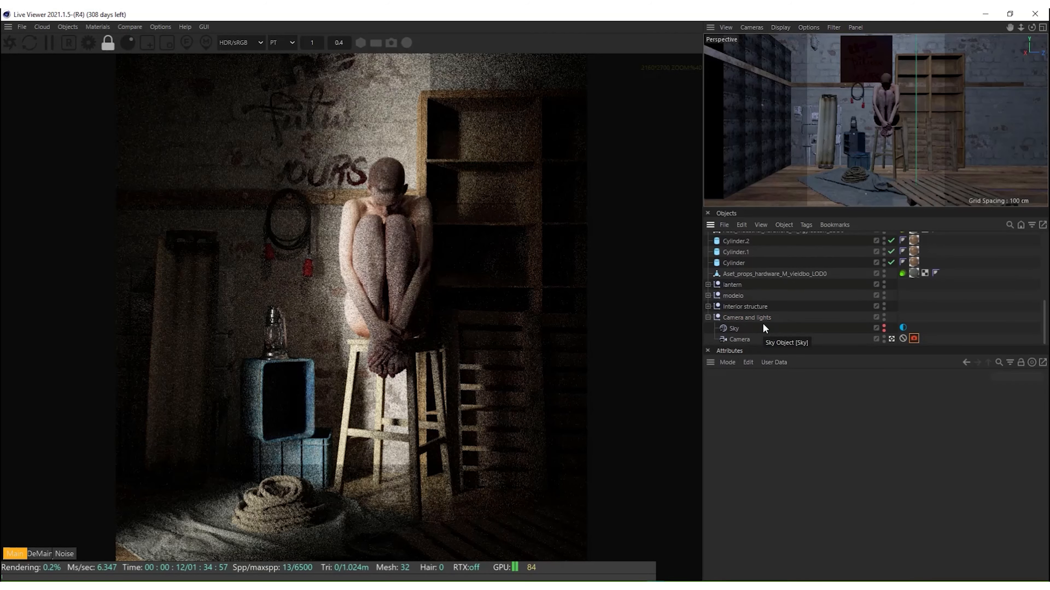
click(823, 329)
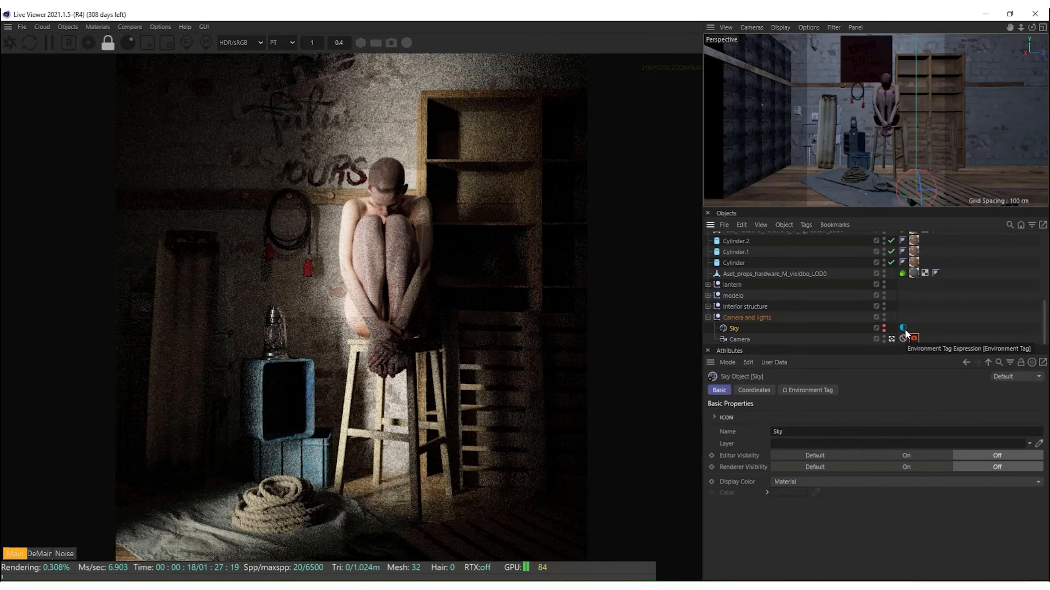
Set the custom LUT preset in the camera's Octane imager settings to AlexaV3_K1S1_LogC2Video_EE_nuke1d.cube.
click(914, 340)
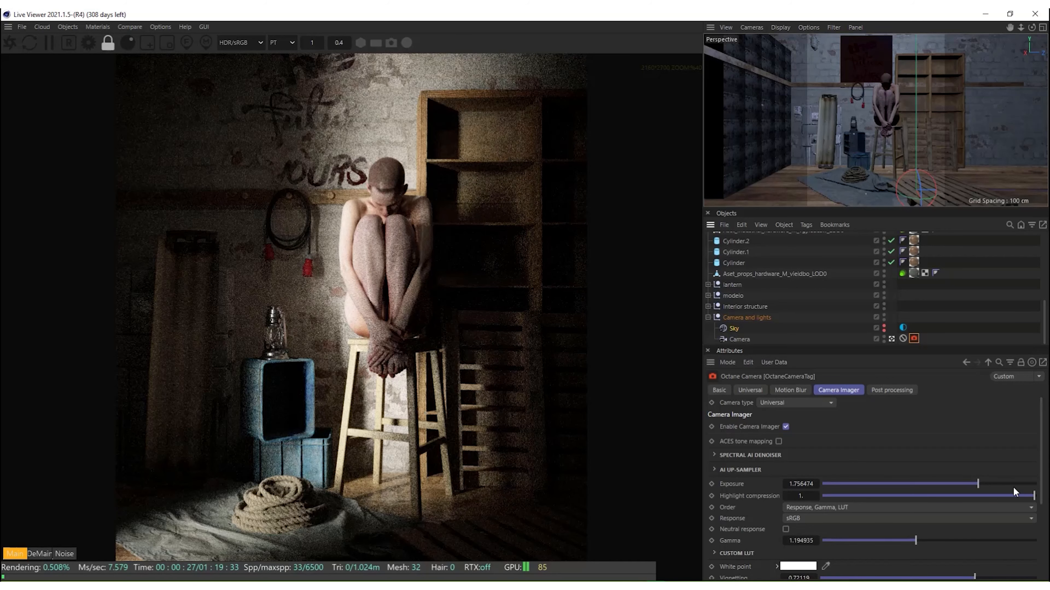
scroll(1015, 492, down, 5)
click(718, 442)
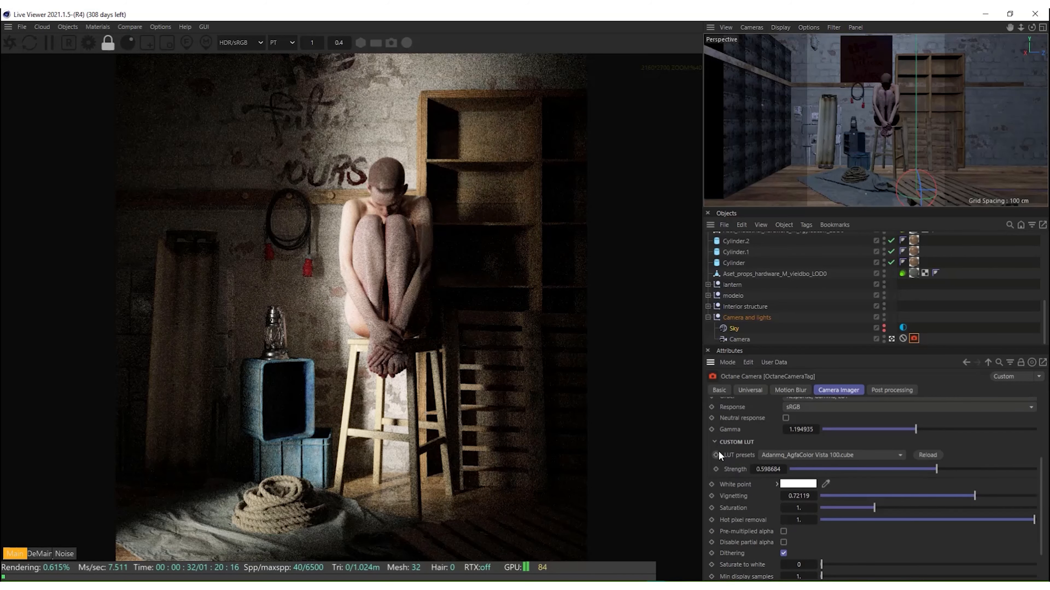
click(812, 455)
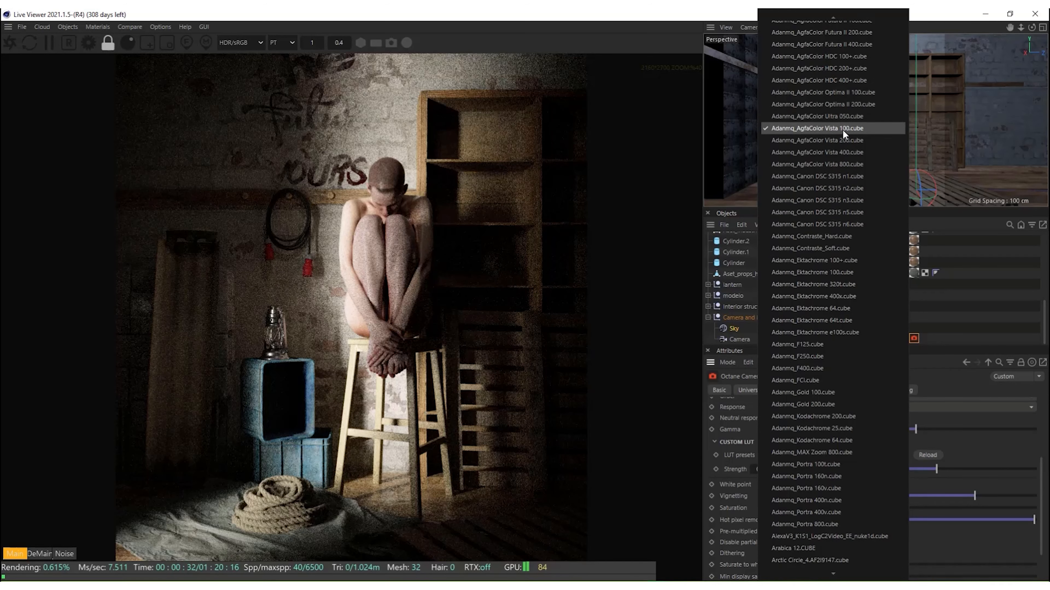
click(836, 536)
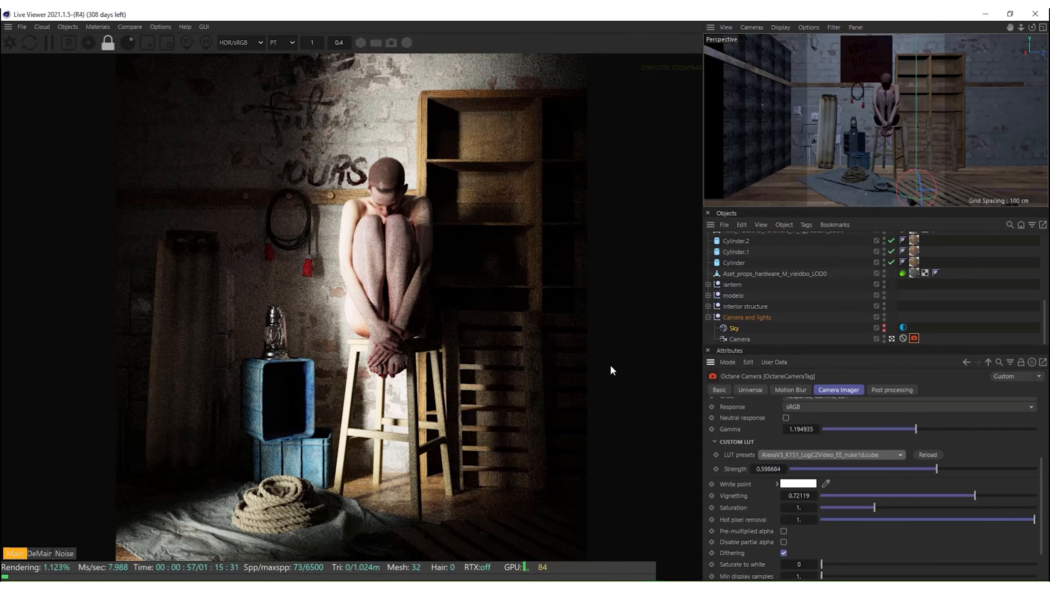
Adjust the camera imager to a LUT strength of 0.957399, a gamma of 1.1256 and an exposure of 1.709898.
drag(936, 469, 1024, 468)
scroll(982, 450, up, 3)
drag(911, 495, 912, 495)
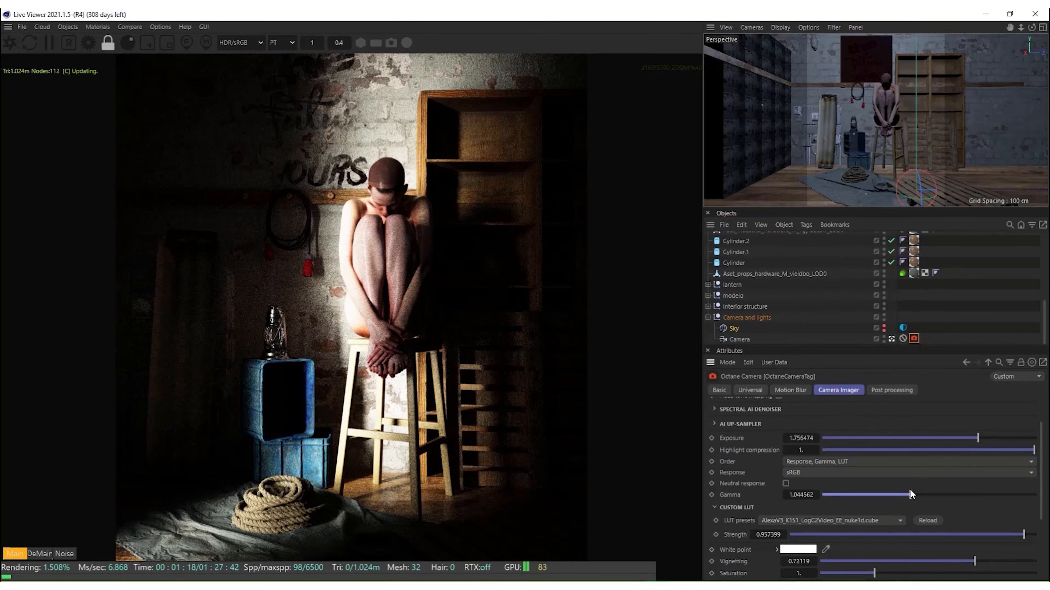
drag(977, 438, 977, 440)
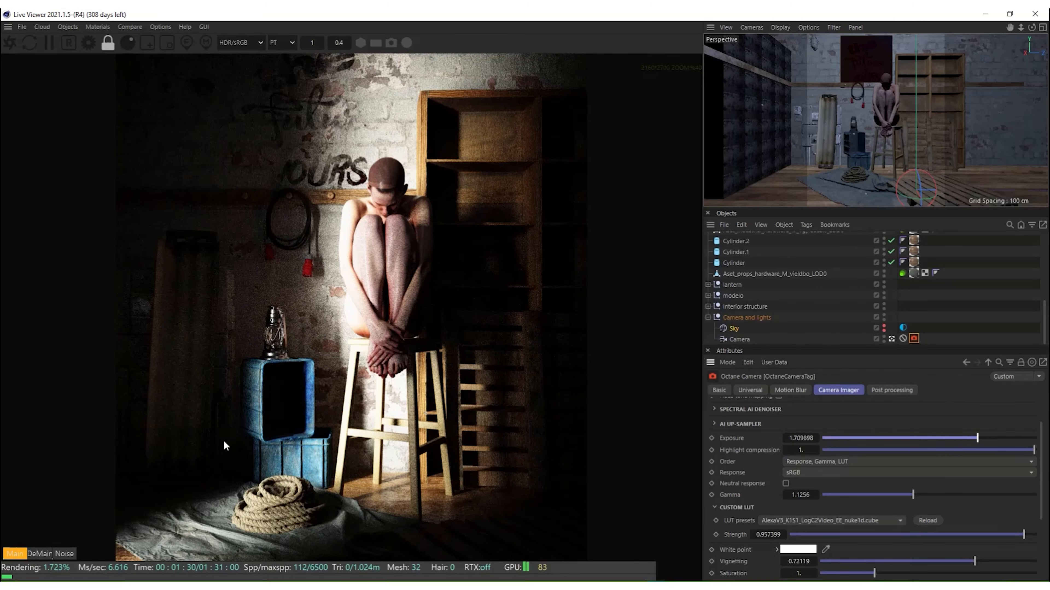
Move the wooden pallet on the floor closer to the rope in front of the stool in the Perspective view.
click(946, 183)
key(e)
drag(954, 203, 933, 185)
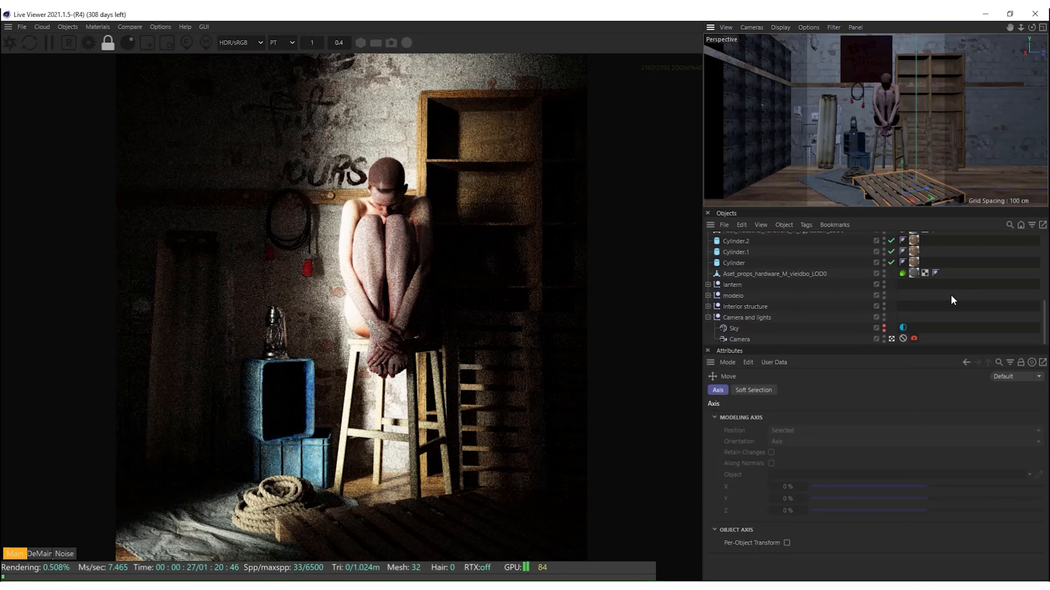
Hide the HDRI sky and replace the gobo light's image texture with GSG_Gobos_Plants_Palm_04.jpg.
scroll(909, 298, up, 10)
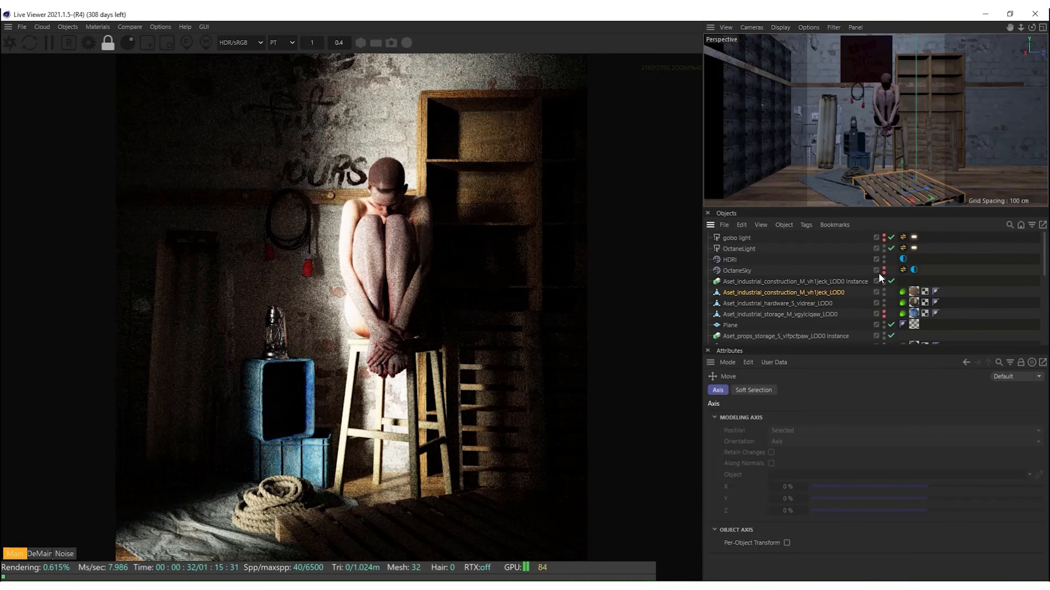
click(883, 259)
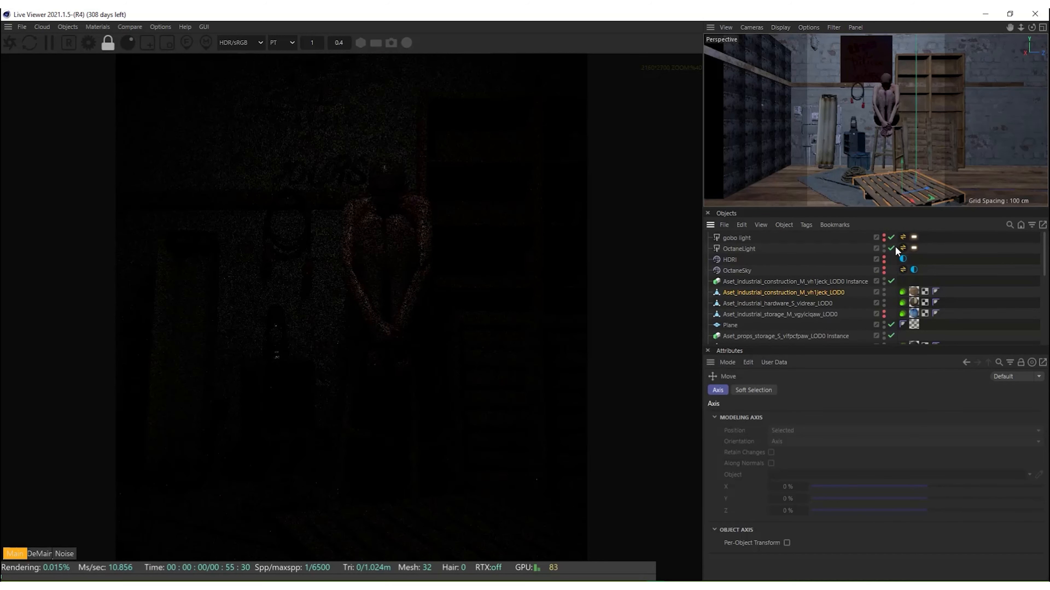
click(913, 237)
click(817, 461)
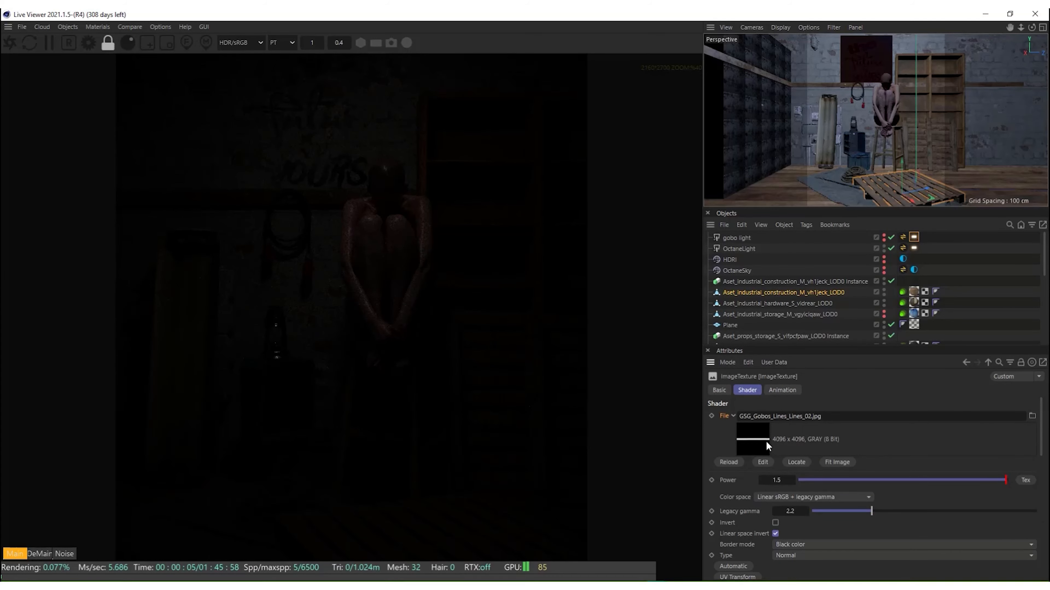
click(1032, 416)
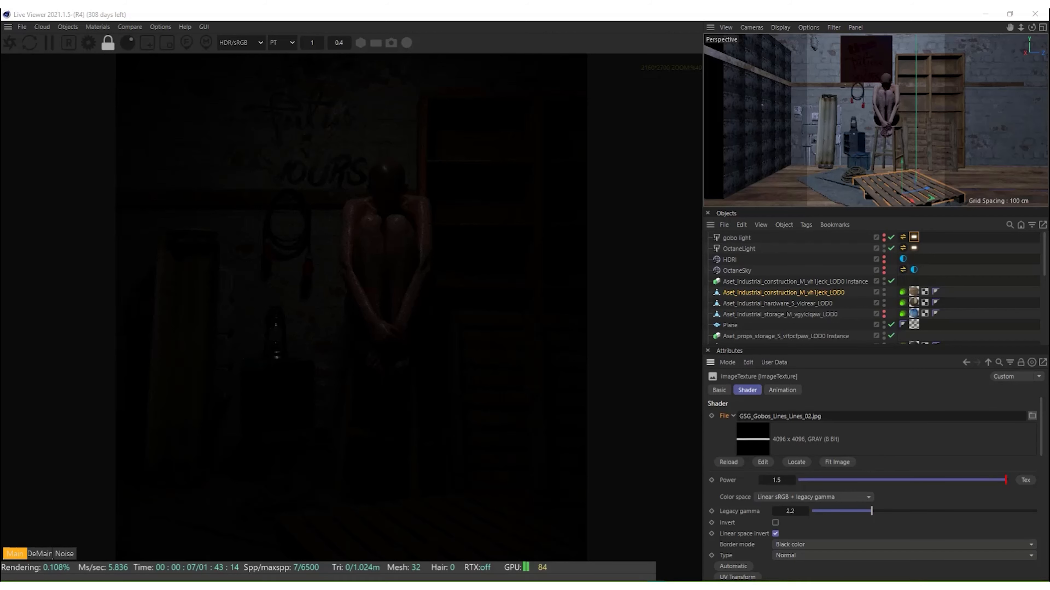
click(562, 350)
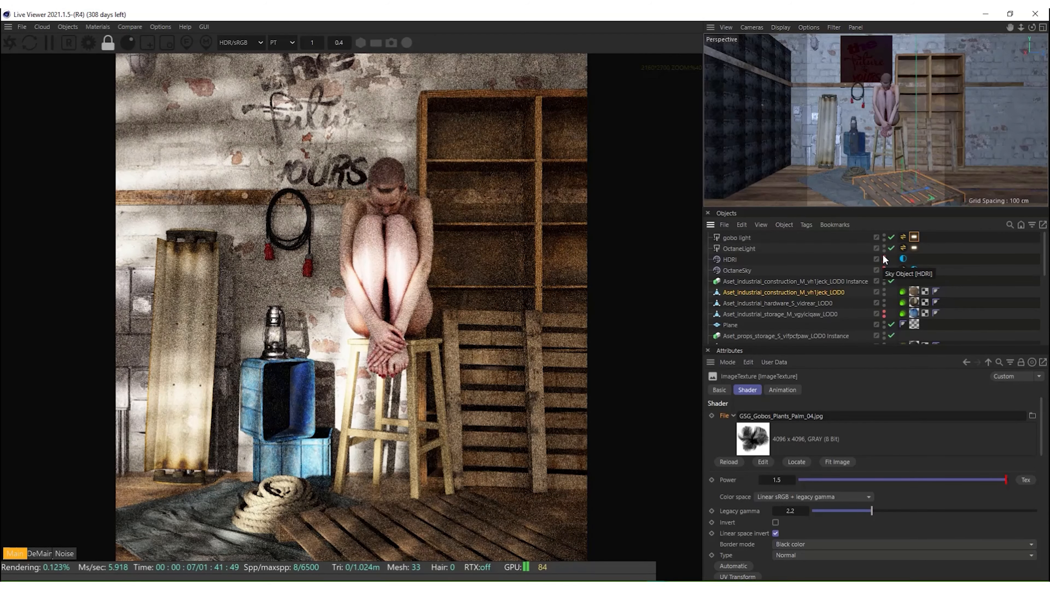
Scale the gobo texture to 0.474756 with its aspect ratio locked, and toggle the gobo light's visibility.
drag(1041, 410, 1041, 513)
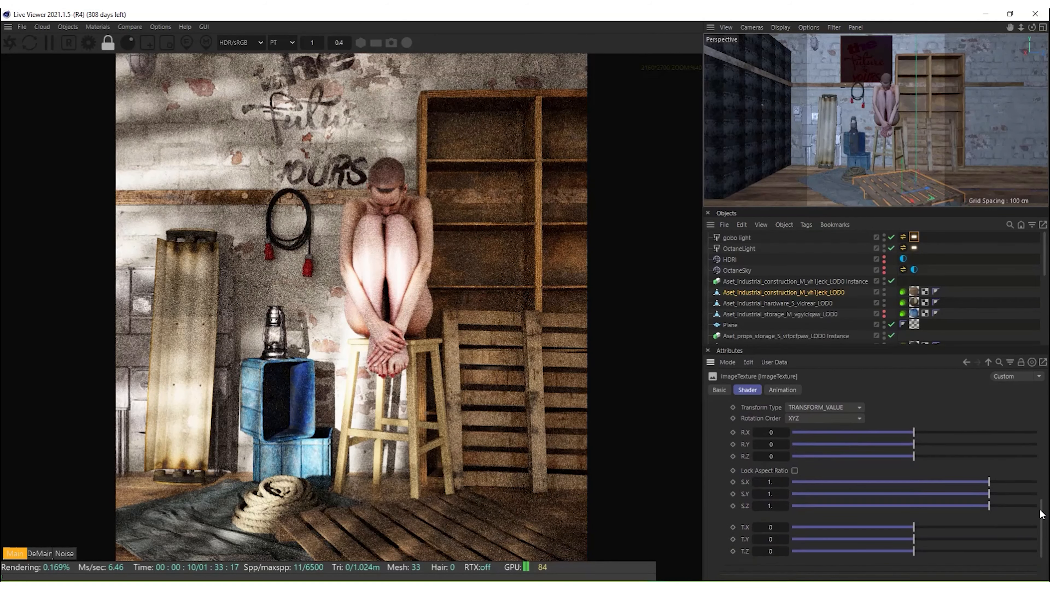
click(791, 470)
drag(1041, 441, 1042, 561)
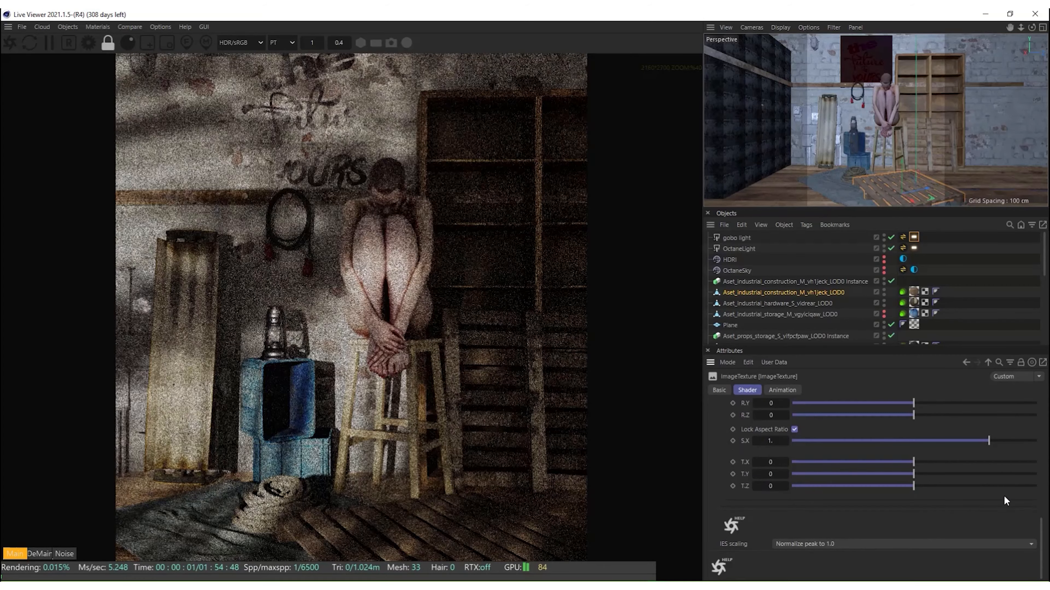
drag(988, 442, 971, 447)
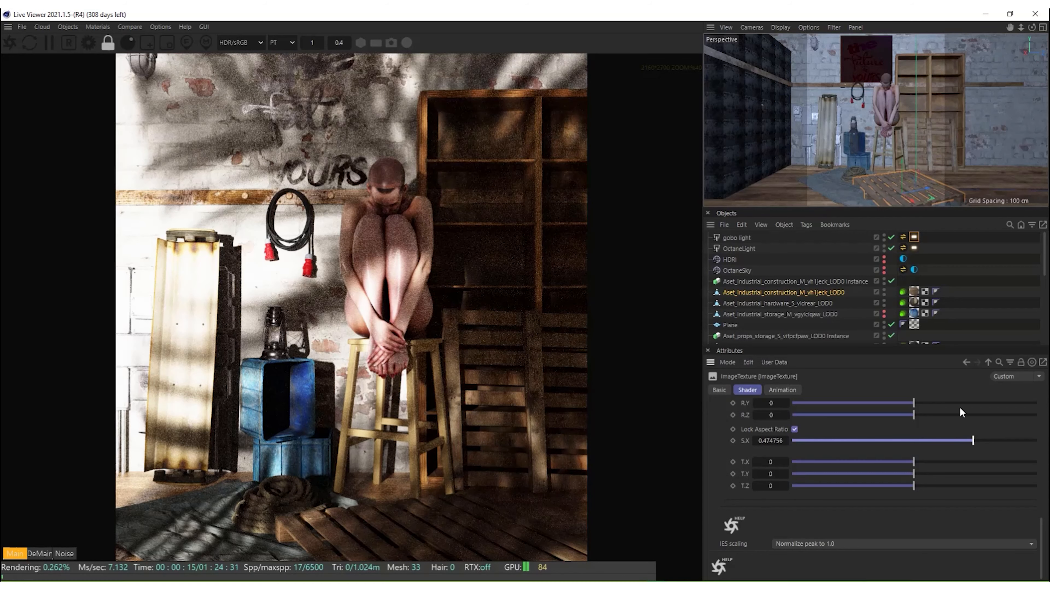
click(884, 239)
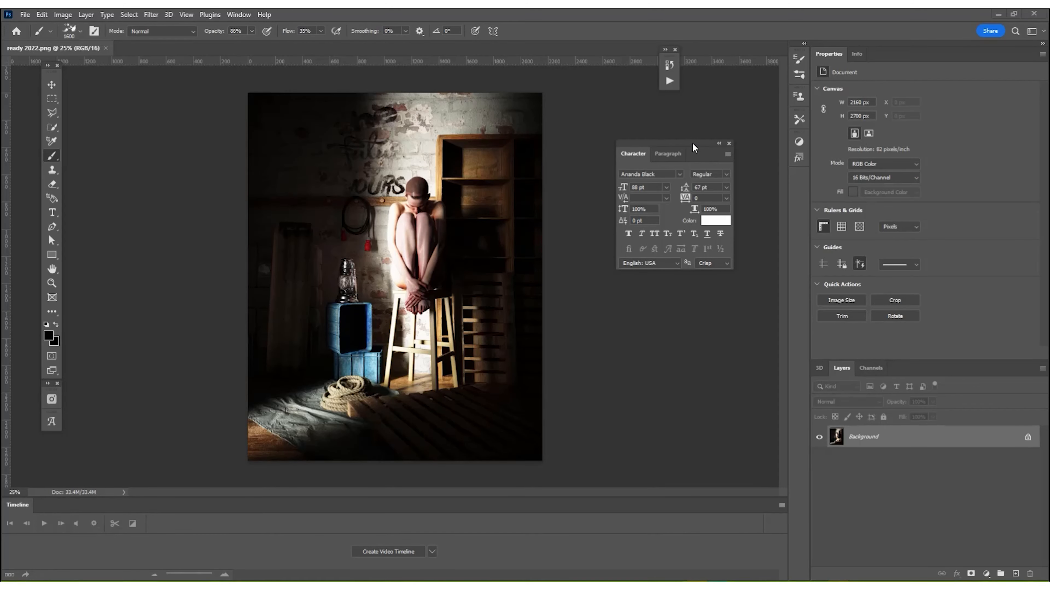
Switch to Photoshop with ready 2022.png, move the Character panel away from the canvas and activate the Move tool.
drag(693, 148, 737, 84)
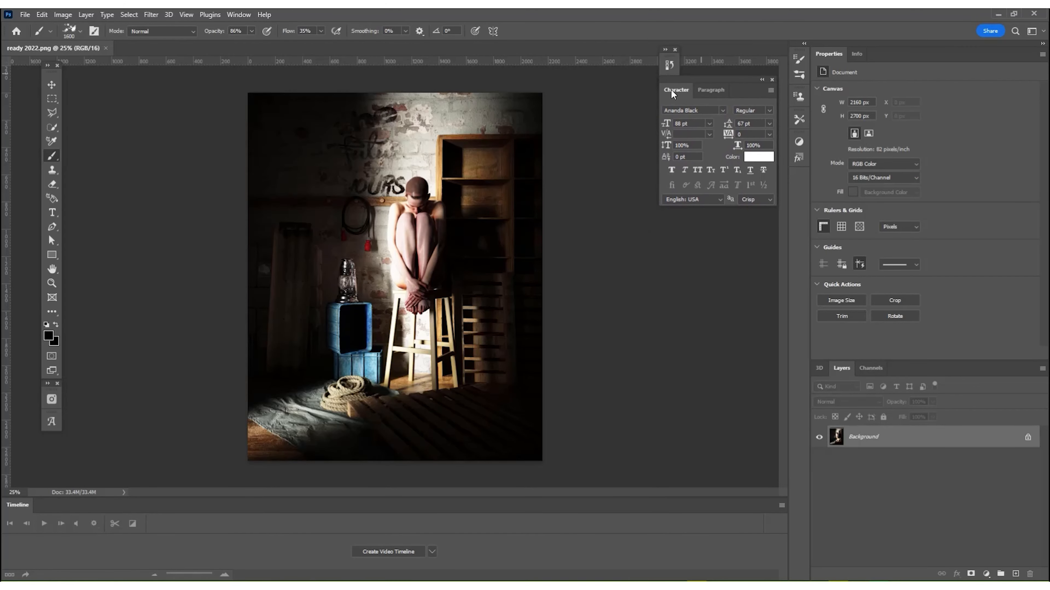
click(51, 85)
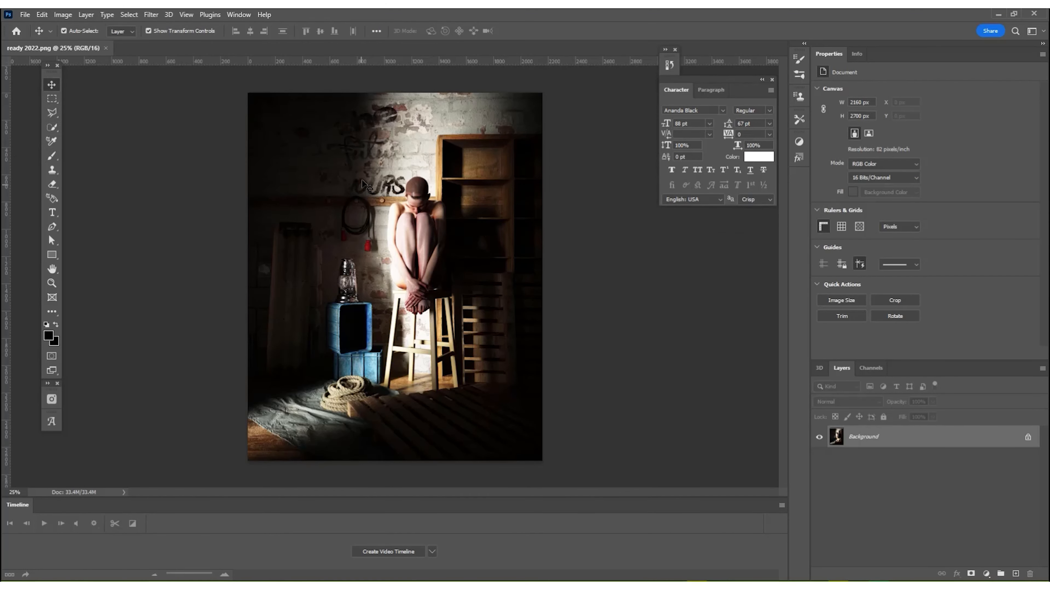
Examine the rendered image up close around the lantern, the wall graffiti and the seated figure.
key(ctrl+plus)
key(ctrl+plus)
key(ctrl+plus)
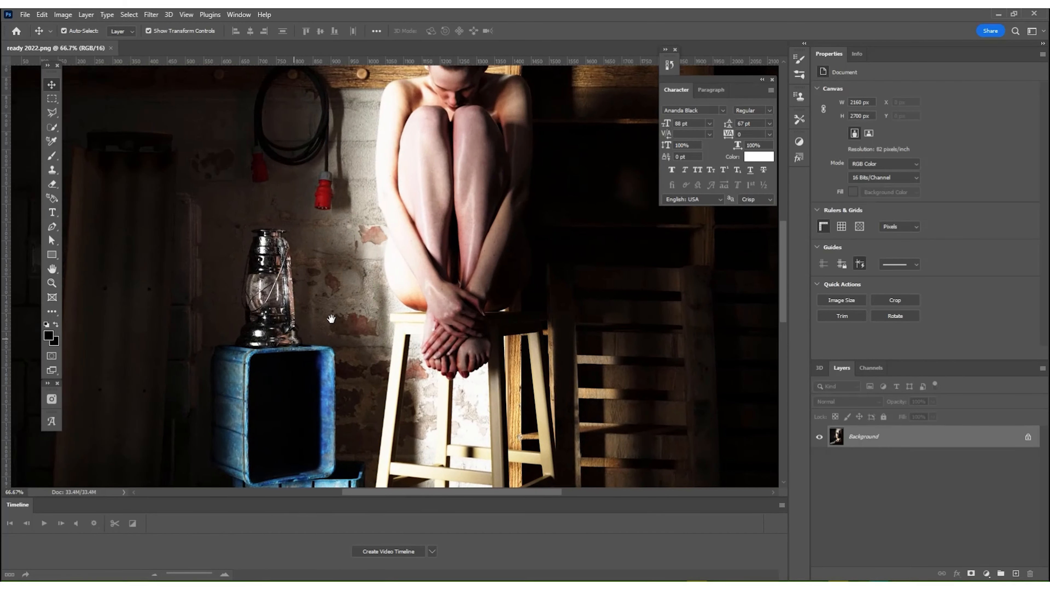
drag(304, 333, 558, 248)
key(ctrl+plus)
key(ctrl+plus)
key(ctrl+plus)
drag(612, 174, 469, 346)
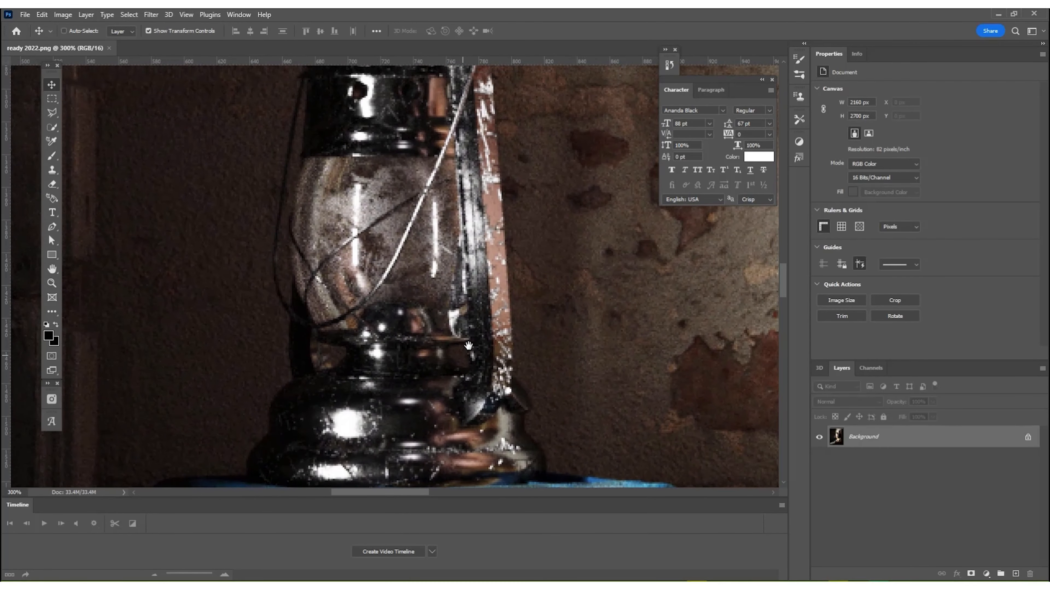
key(ctrl+minus)
key(ctrl+minus)
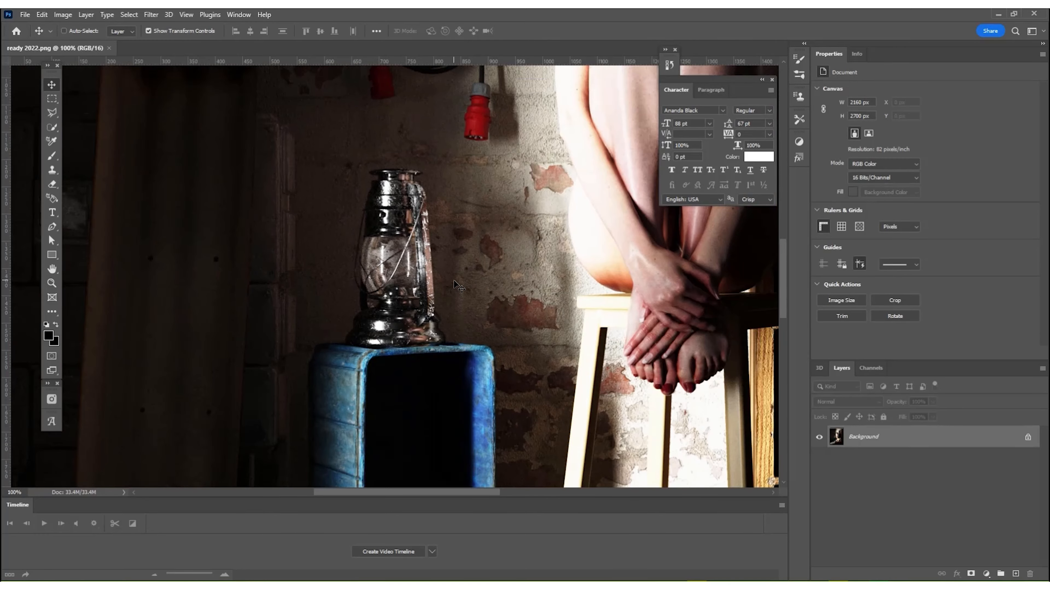
key(ctrl+minus)
drag(610, 153, 462, 352)
key(ctrl+minus)
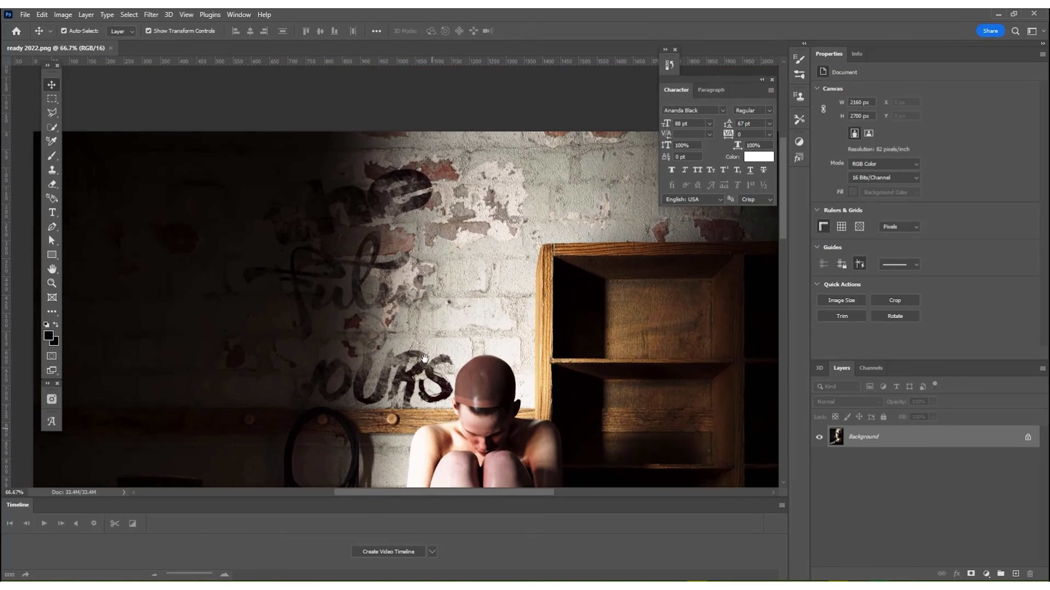
drag(411, 322, 466, 208)
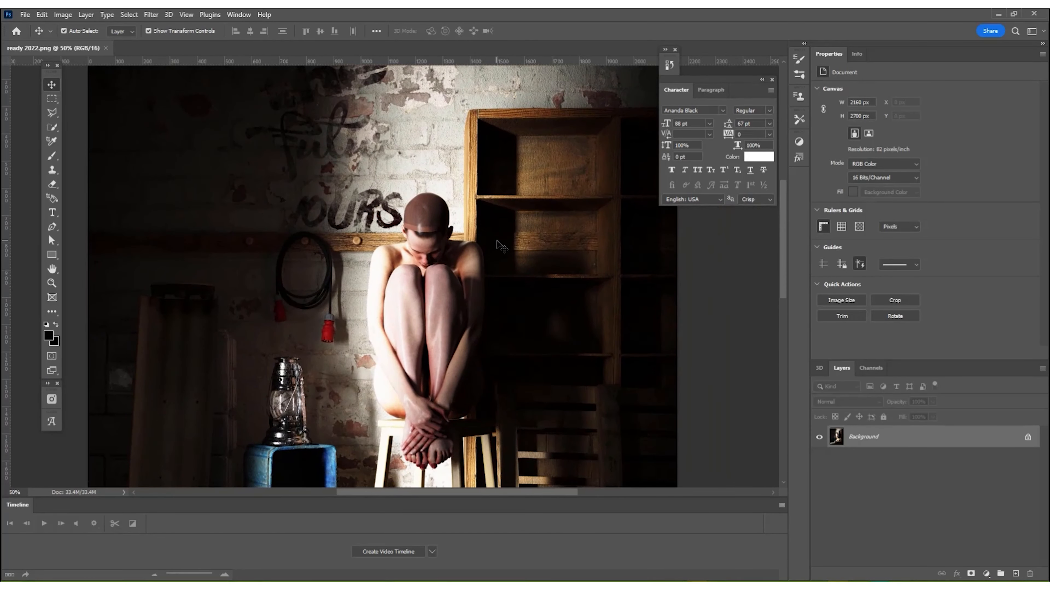
key(ctrl+minus)
drag(466, 296, 472, 216)
Unlock the Background layer and duplicate it.
click(1028, 437)
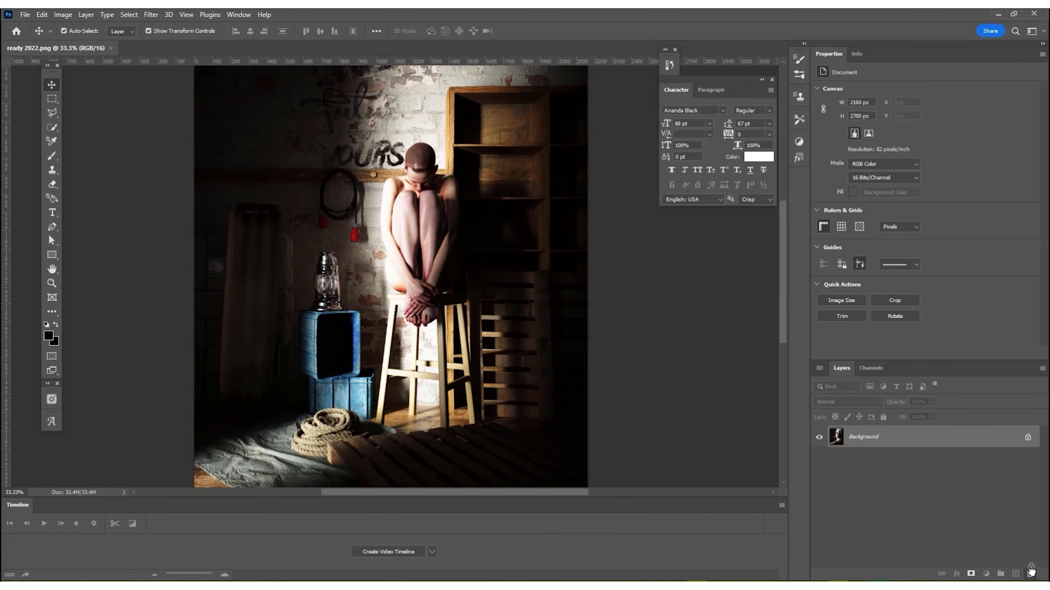
key(ctrl+j)
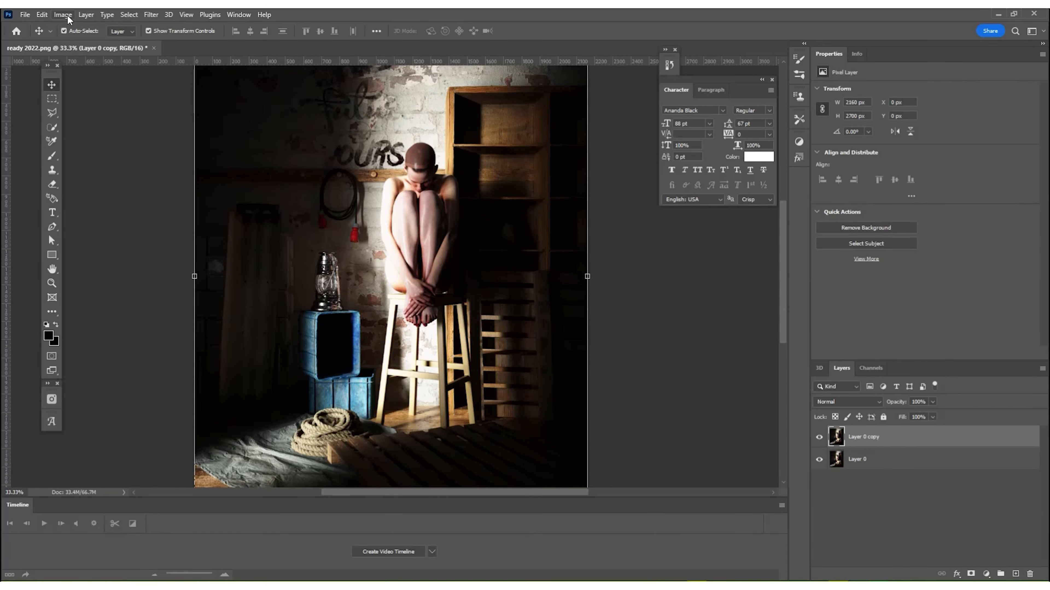
Apply a Levels adjustment to the duplicate layer with the black input at 10 and the midtones at 1.23.
click(63, 15)
mouse_move(107, 42)
click(186, 51)
drag(857, 147, 654, 210)
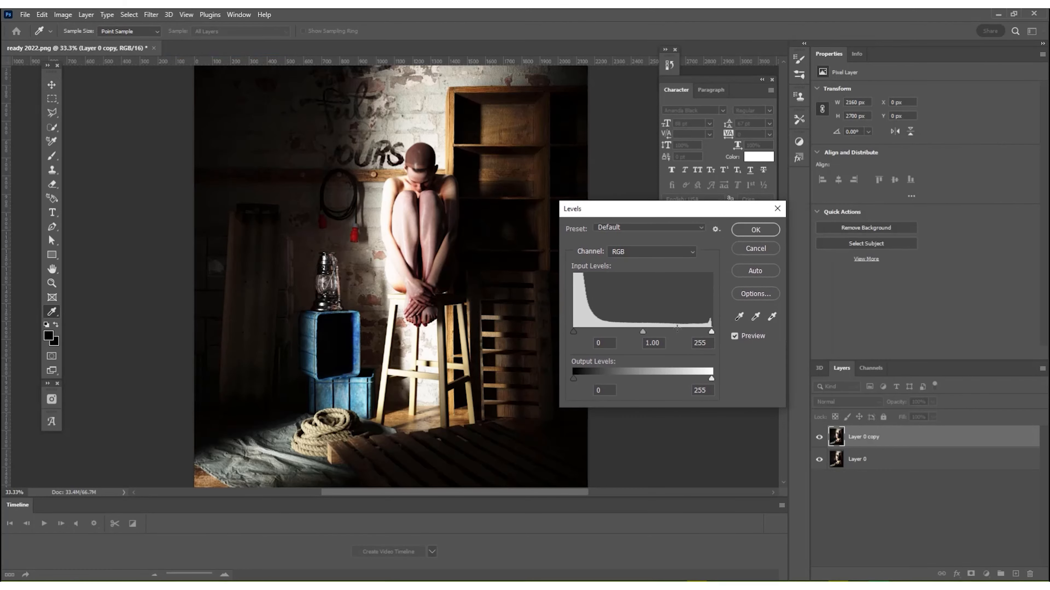
drag(643, 333, 670, 333)
mouse_move(576, 334)
mouse_down()
mouse_move(600, 334)
mouse_move(563, 329)
mouse_up()
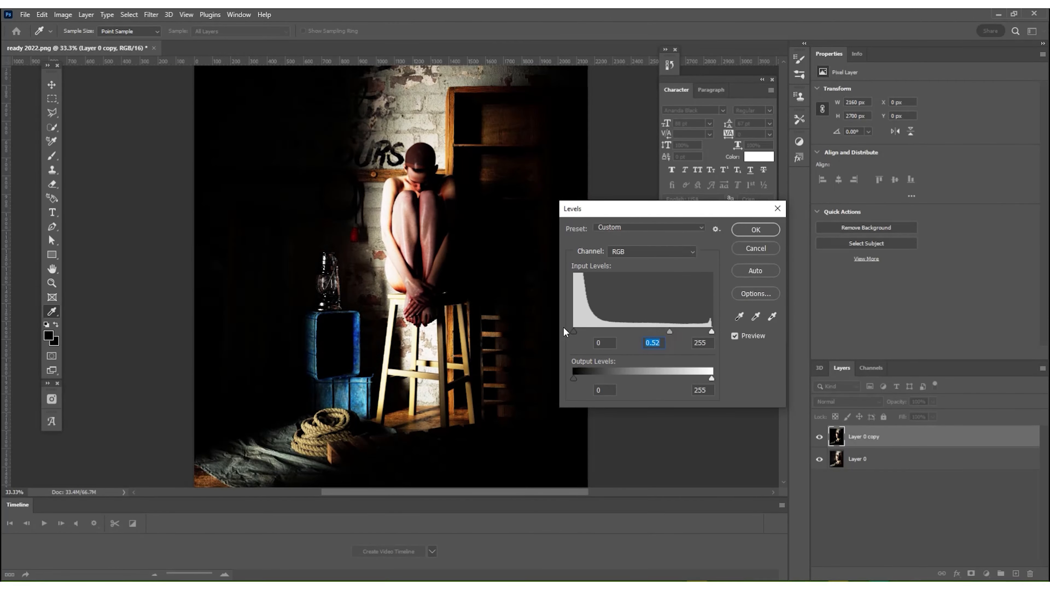
drag(670, 332, 641, 332)
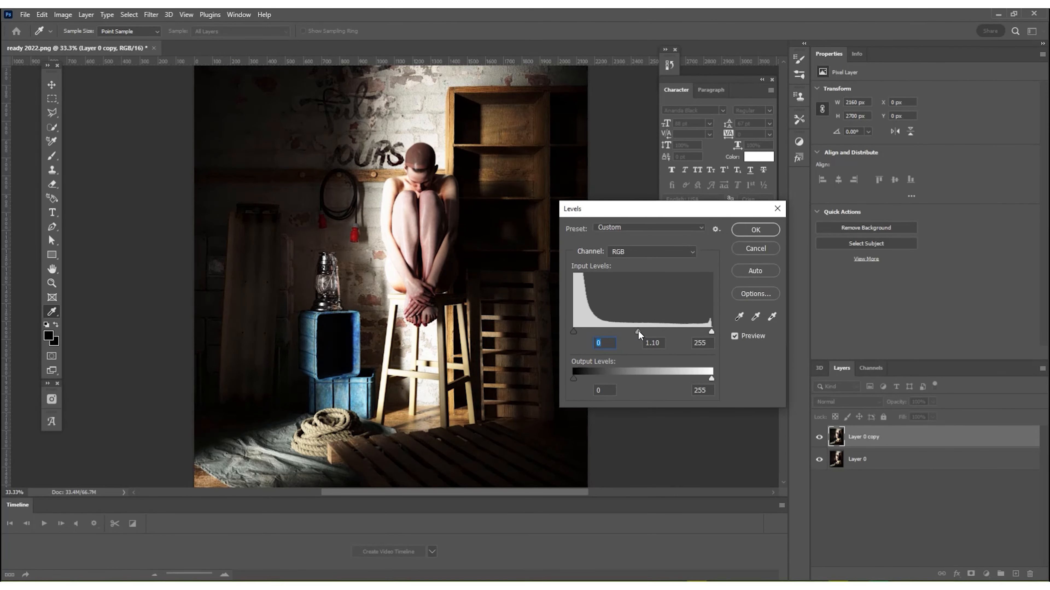
drag(573, 332, 635, 332)
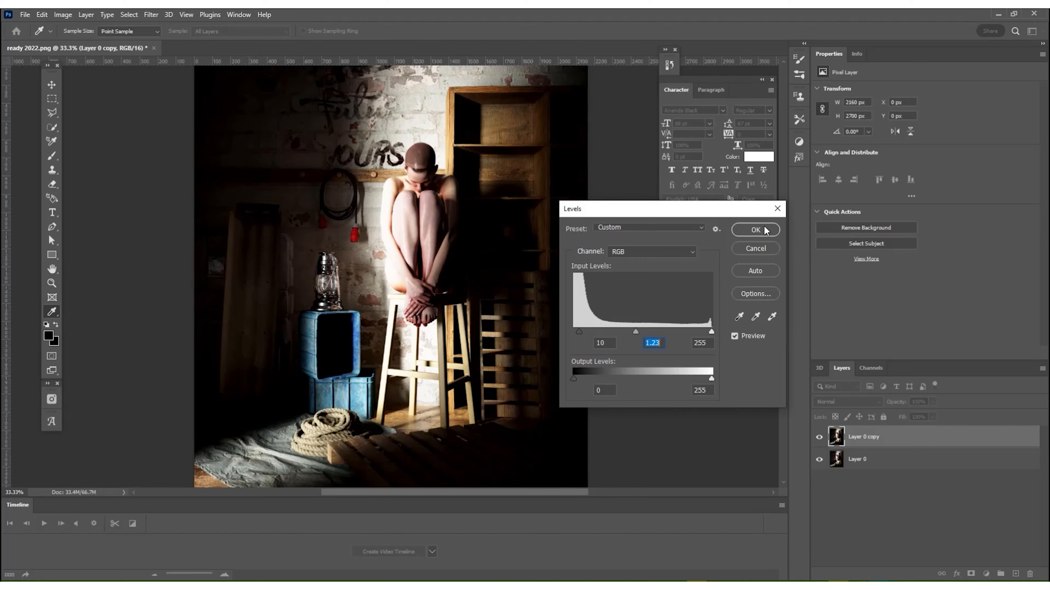
click(757, 230)
key(v)
Apply a gentle S-shaped RGB curve to the duplicate layer, mapping input 70 to 56 and input 186 to 193.
click(63, 14)
mouse_move(83, 43)
click(206, 64)
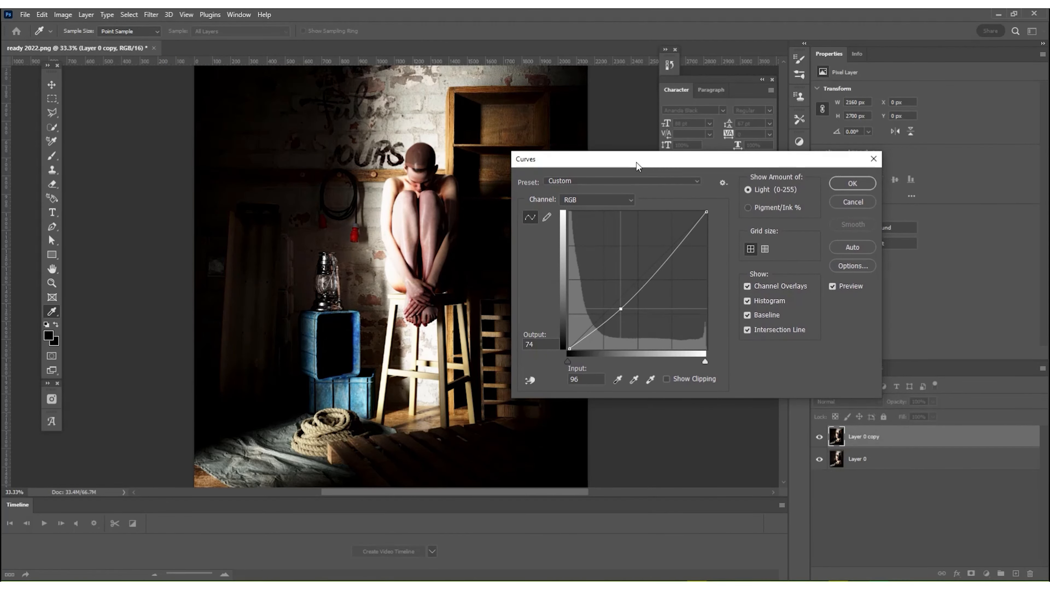
drag(637, 166, 732, 137)
drag(765, 220, 765, 218)
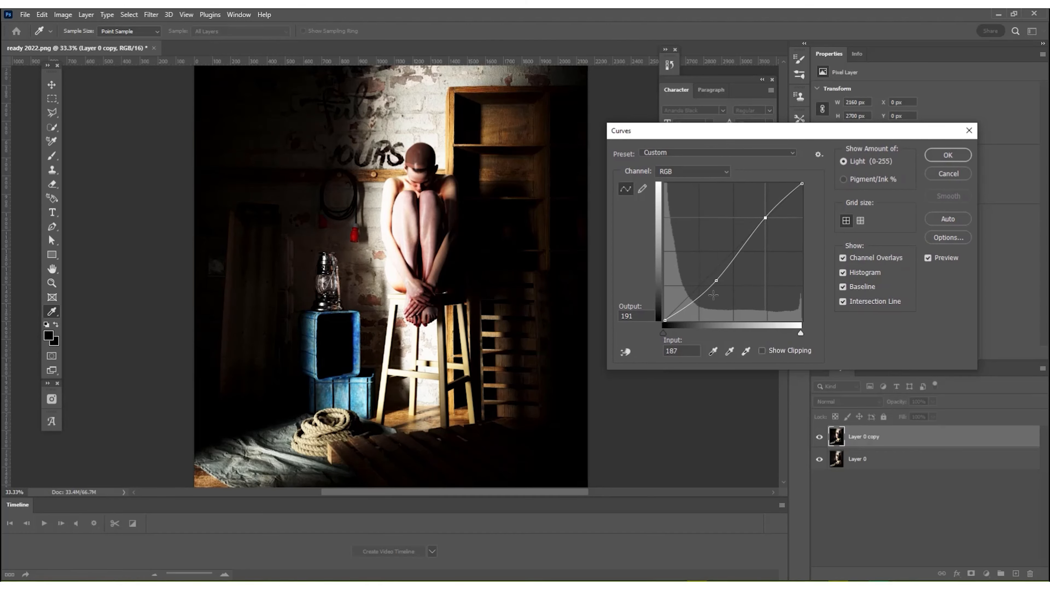
mouse_move(716, 281)
mouse_down()
mouse_move(720, 294)
mouse_move(704, 284)
mouse_up()
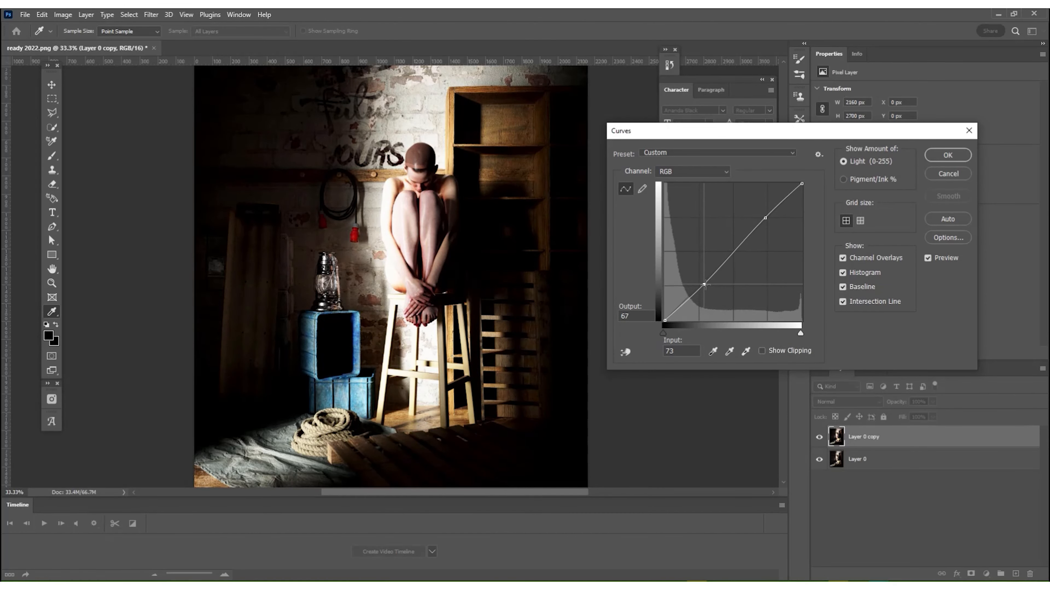
drag(765, 218, 765, 217)
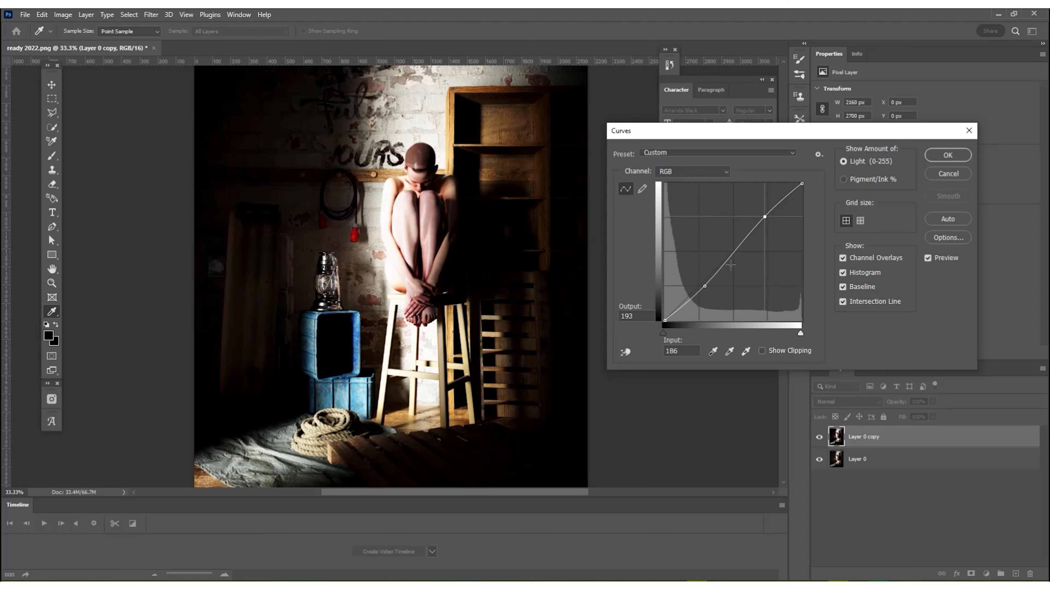
drag(705, 286, 702, 291)
key(Return)
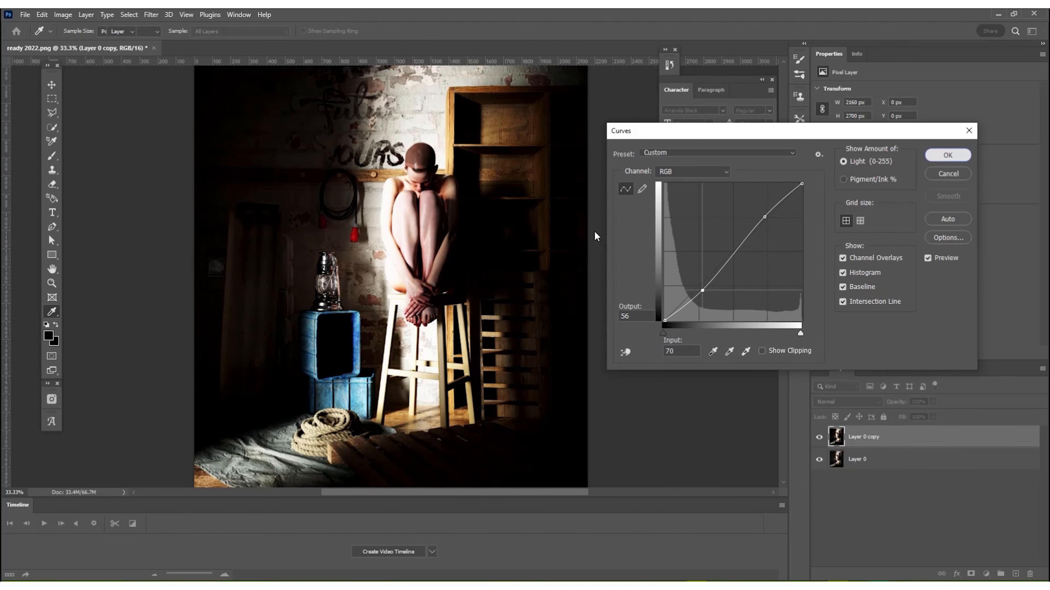
Start a Camera Raw filter on the duplicate layer, set Whites to -9 and Blacks to +9, and check the floor details up close.
click(151, 15)
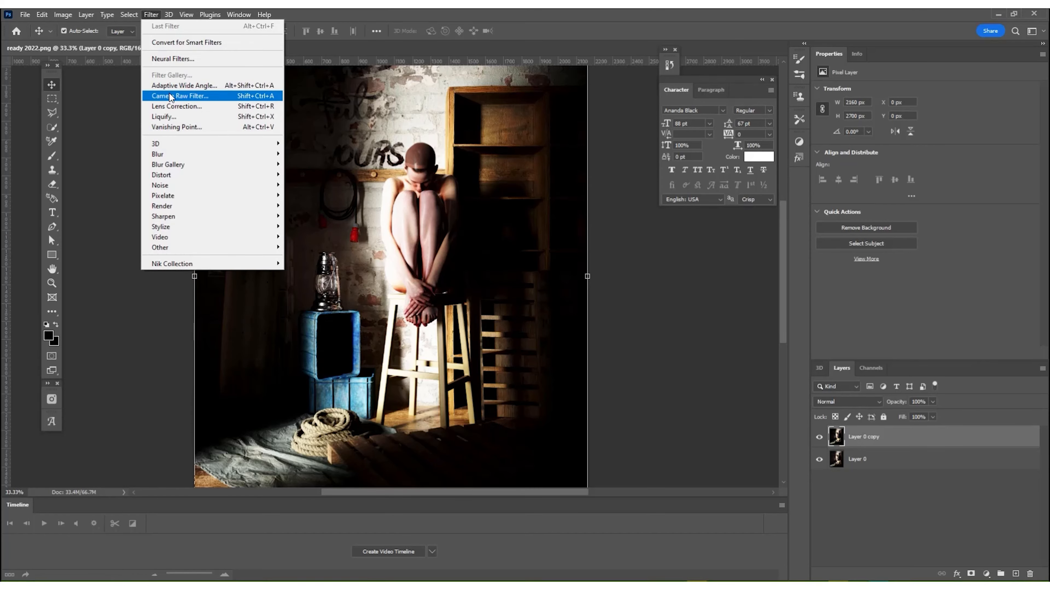
click(178, 108)
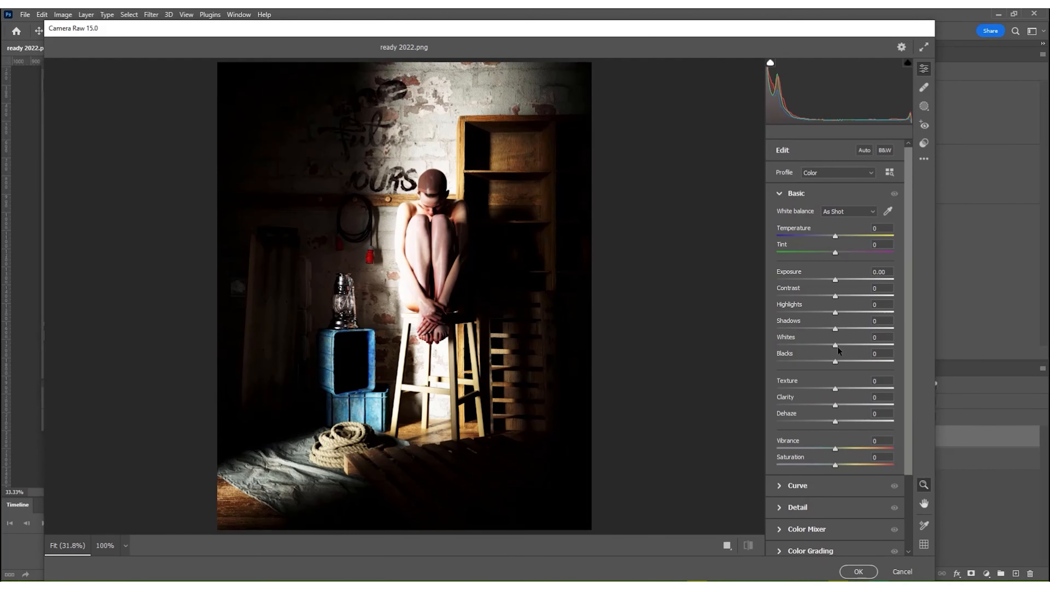
mouse_move(835, 361)
mouse_down()
mouse_move(813, 360)
mouse_move(842, 361)
mouse_move(830, 345)
mouse_up()
click(296, 450)
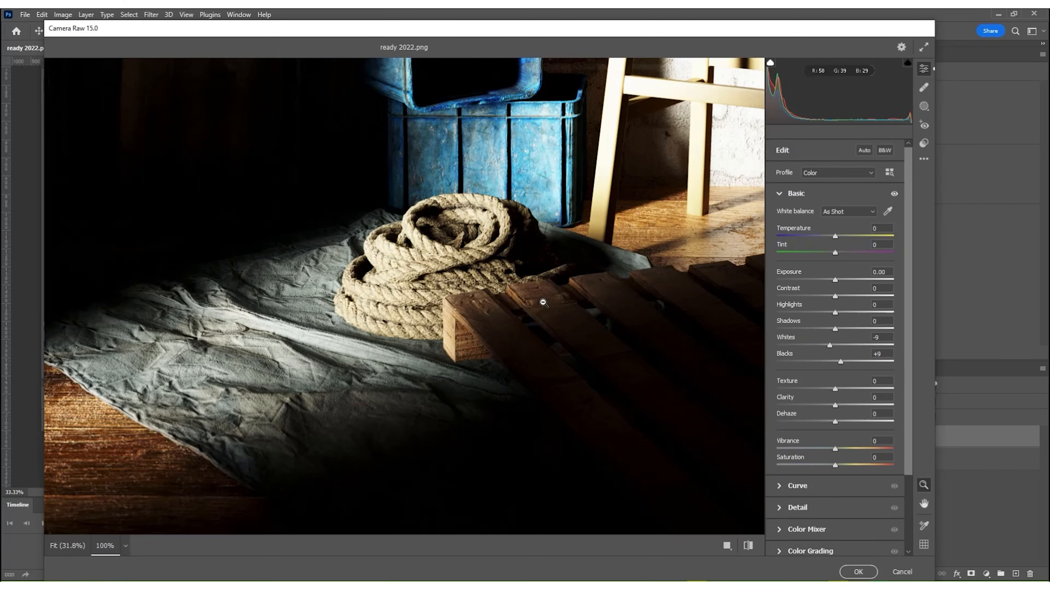
scroll(563, 229, up, 3)
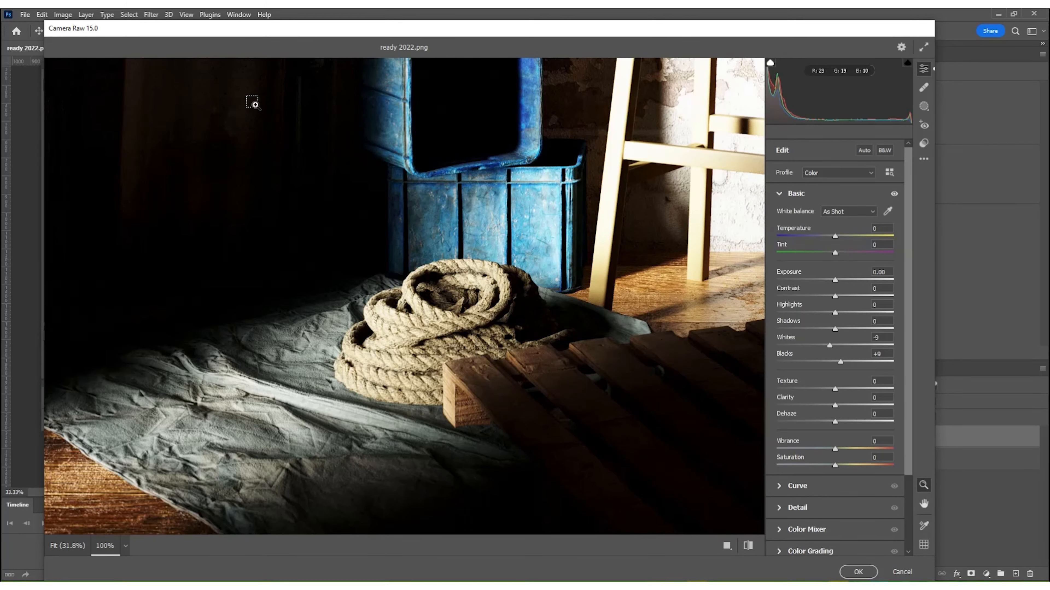
drag(253, 101, 670, 452)
alt+click(666, 435)
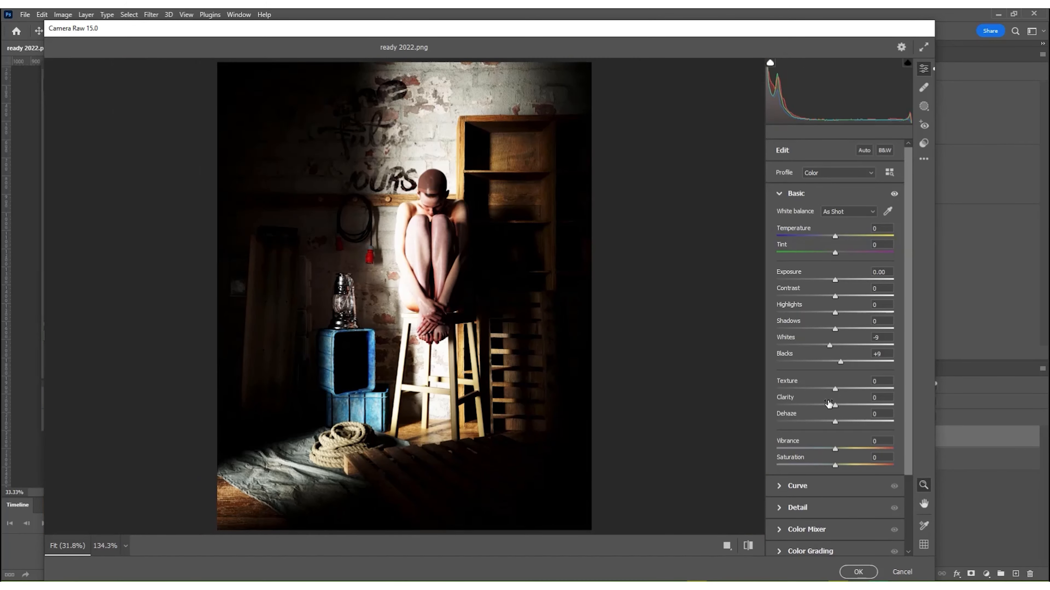
Set the Camera Raw Texture to +12, checking the effect on the lantern, the figure's hands and the wall graffiti.
drag(827, 389, 925, 387)
click(402, 314)
drag(845, 389, 841, 387)
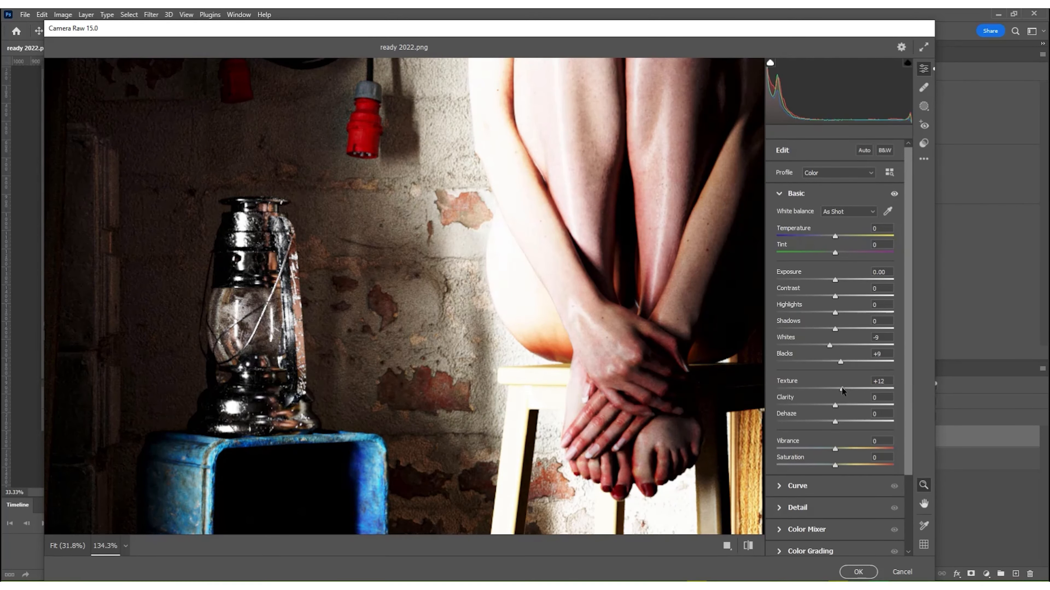
click(363, 256)
click(389, 132)
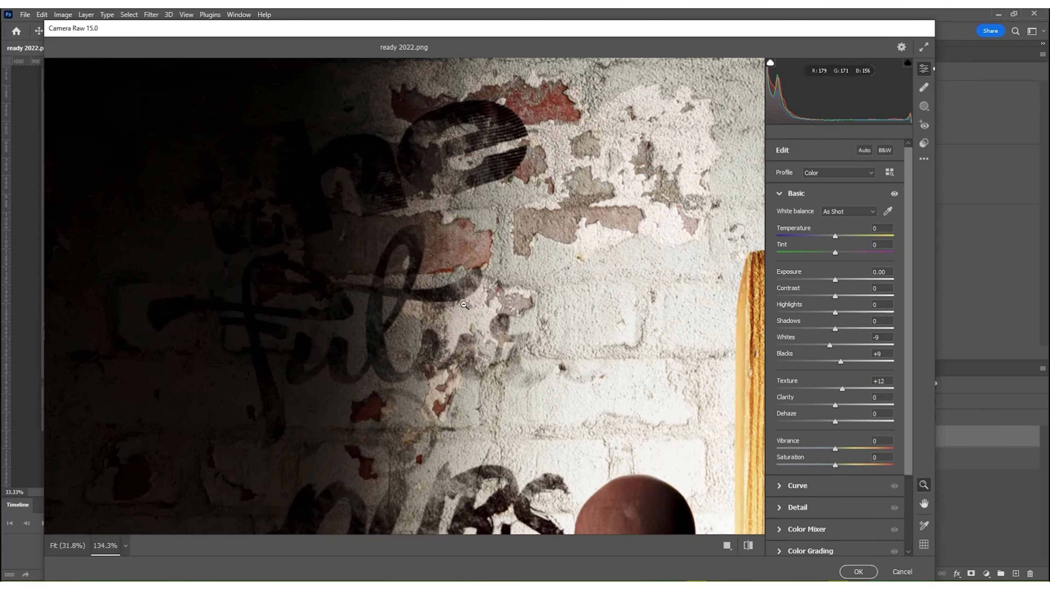
Set Camera Raw Exposure to +0.30, Contrast +14, Highlights -14, Shadows +2, Whites -29 and Blacks +22.
scroll(464, 305, down, 5)
scroll(464, 305, up, 2)
drag(834, 329, 808, 345)
drag(835, 296, 849, 363)
key(ctrl+0)
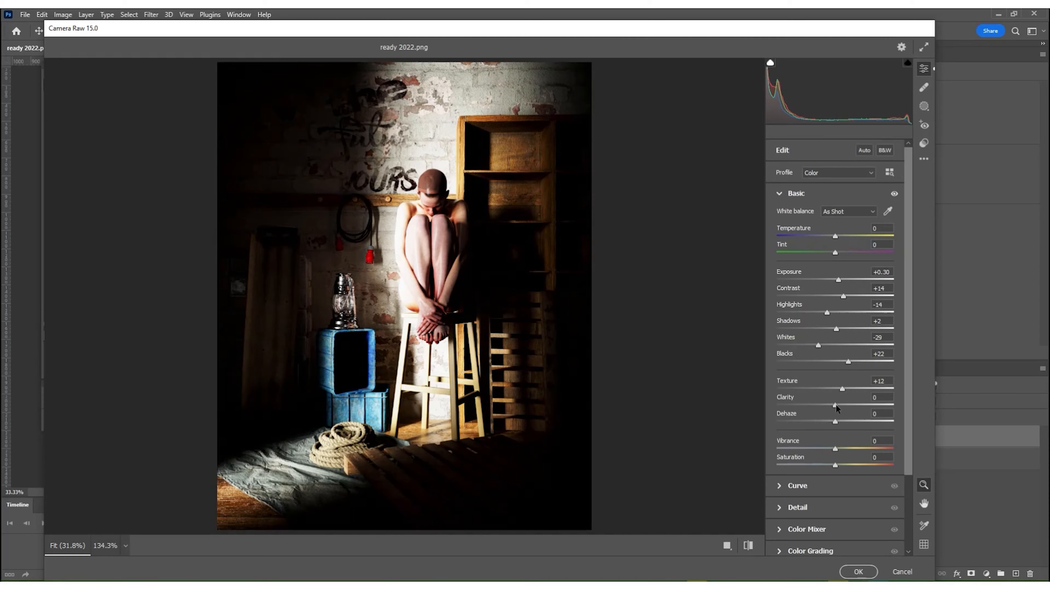
Set Clarity to +12, Dehaze to +22, Exposure to +0.15 and Contrast to +3, and apply the Camera Raw filter.
click(846, 405)
drag(846, 405, 854, 422)
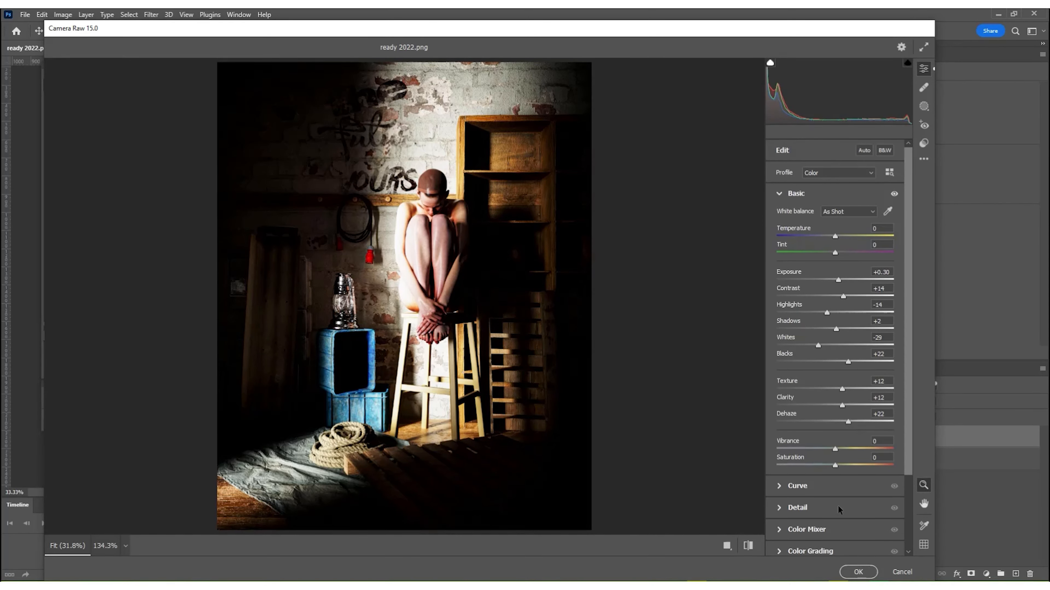
drag(838, 280, 838, 302)
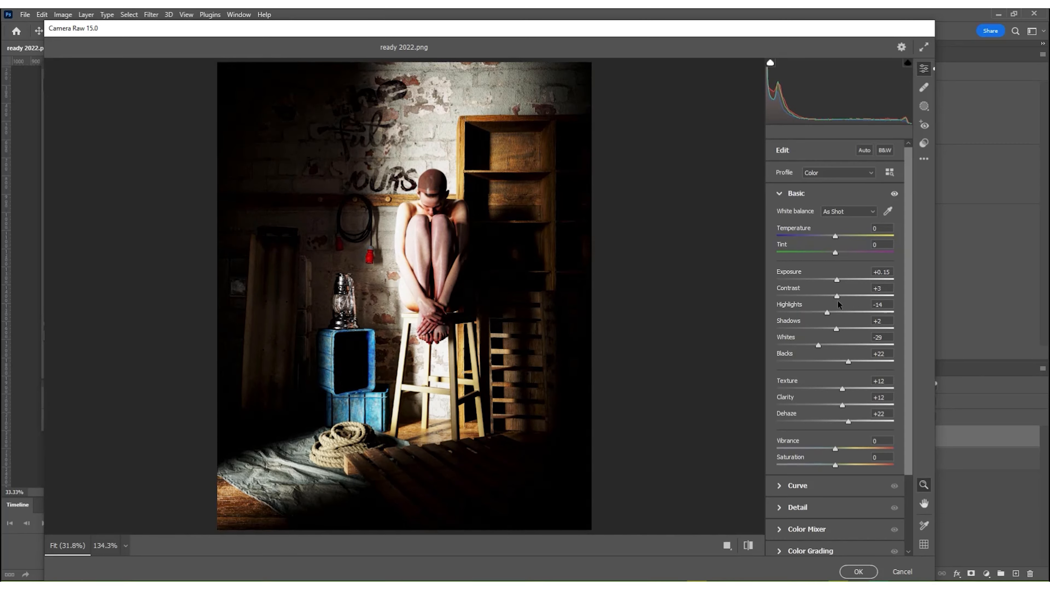
click(859, 572)
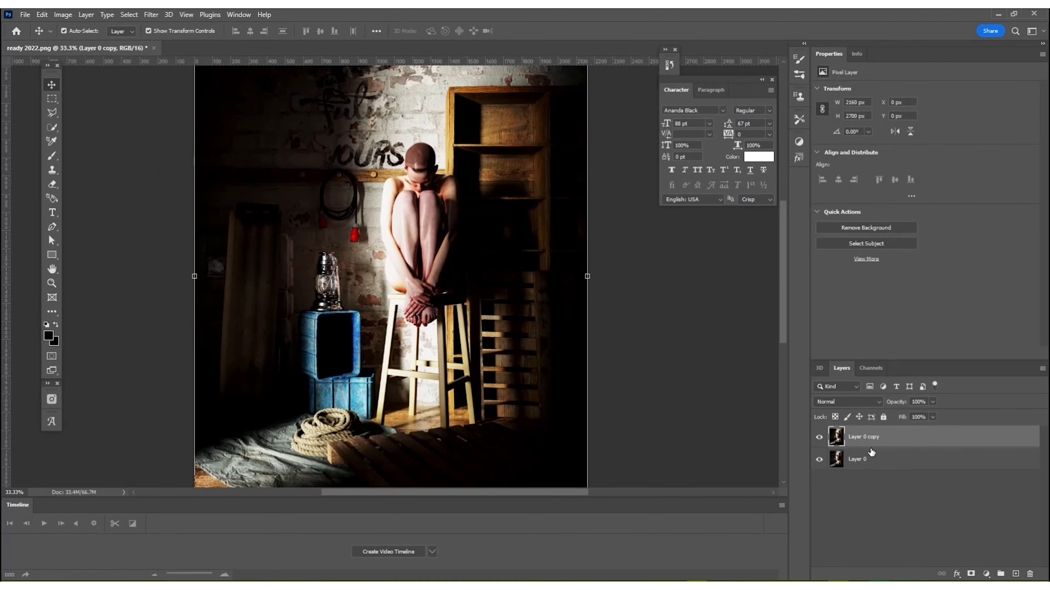
Sharpen the image with the Nik Collection's Sharpener Pro 3 RAW Presharpener at 75% adaptive sharpening.
click(151, 15)
mouse_move(248, 267)
click(374, 316)
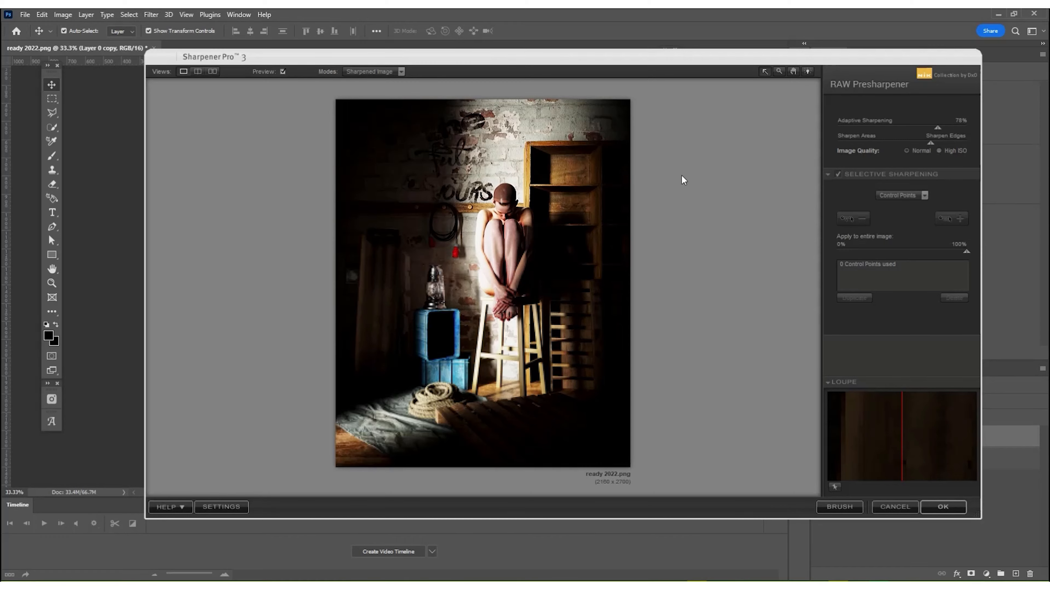
drag(679, 52, 604, 47)
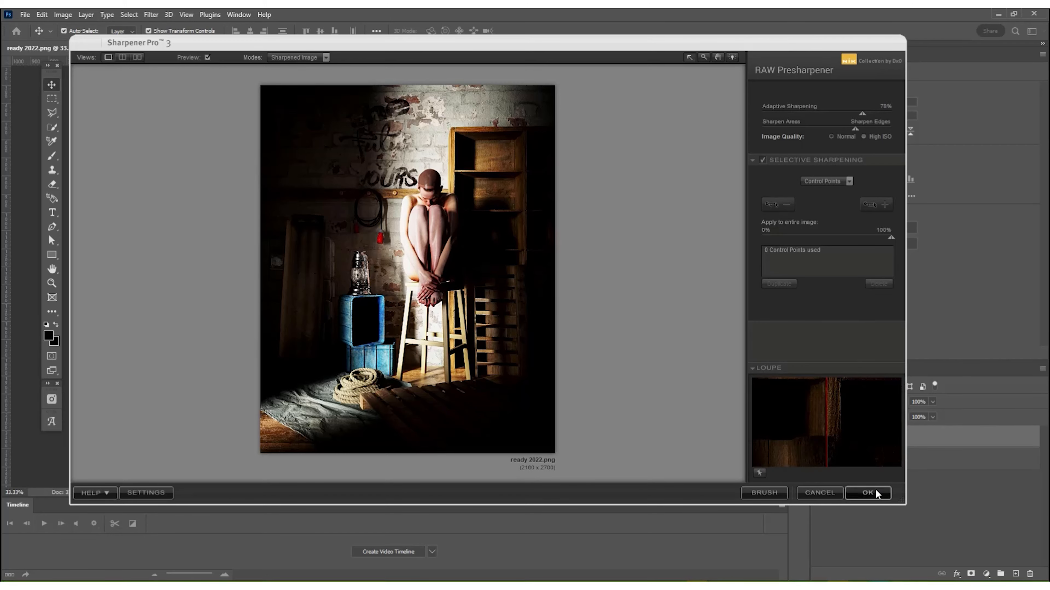
click(868, 493)
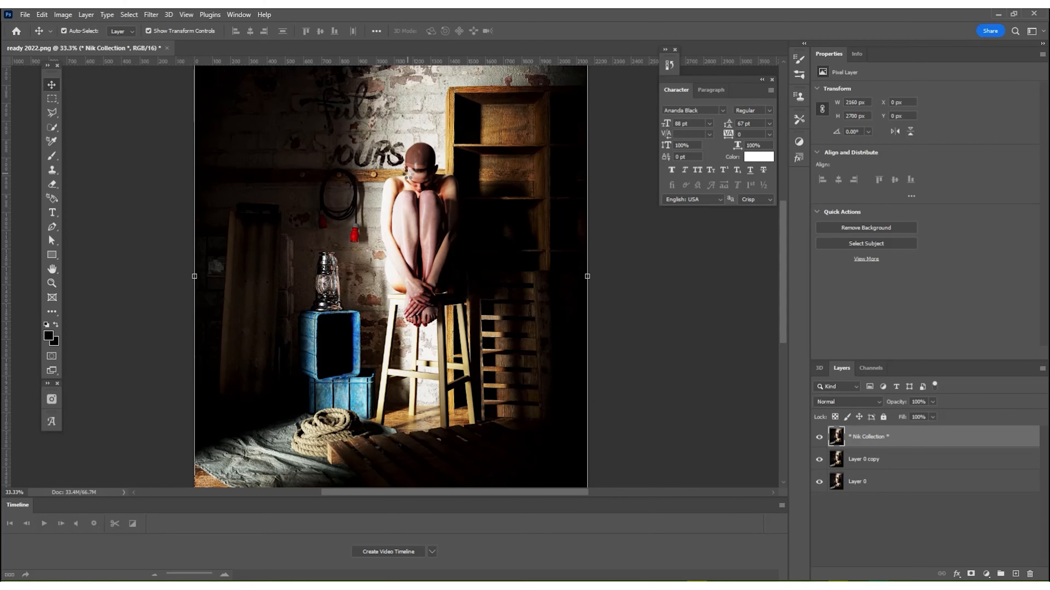
Apply Color Efex Pro 4's Glamour Glow with a lowered Shadows setting, and set the resulting layer's opacity to 61%.
click(151, 14)
mouse_move(248, 264)
click(345, 275)
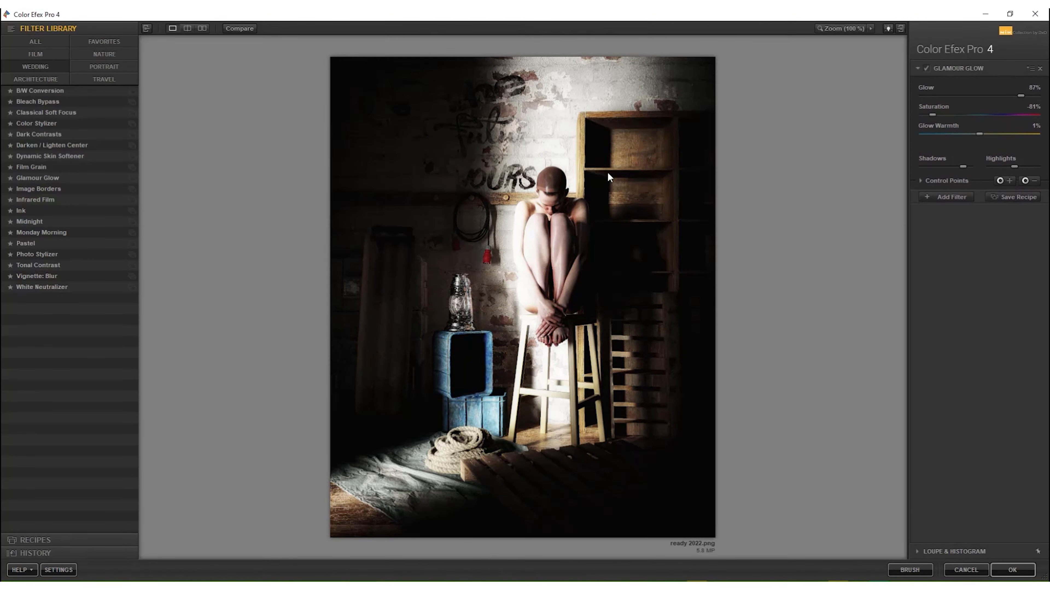
drag(671, 15, 560, 68)
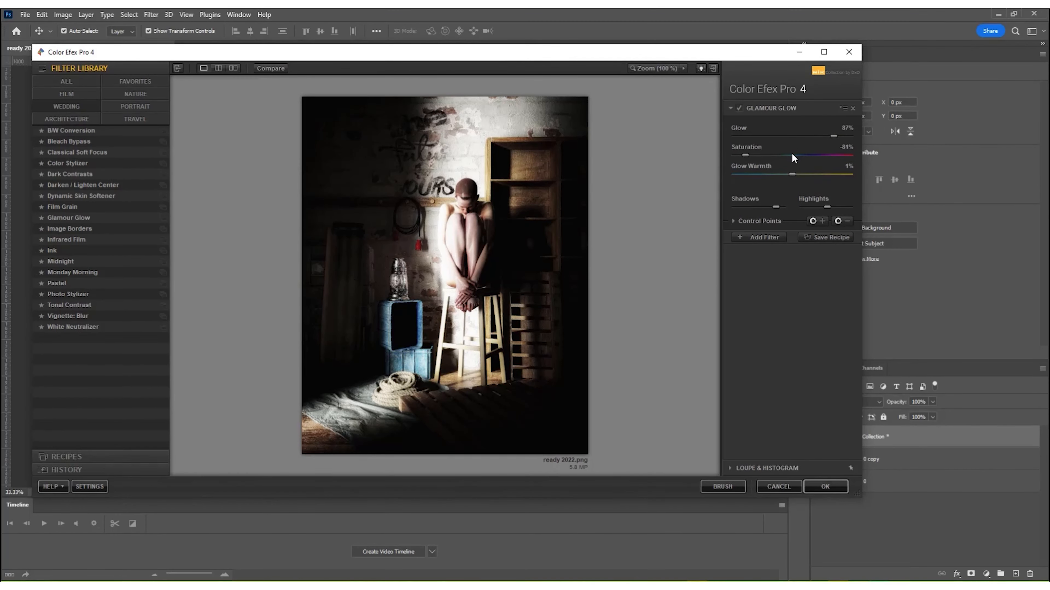
drag(776, 207, 741, 206)
click(809, 487)
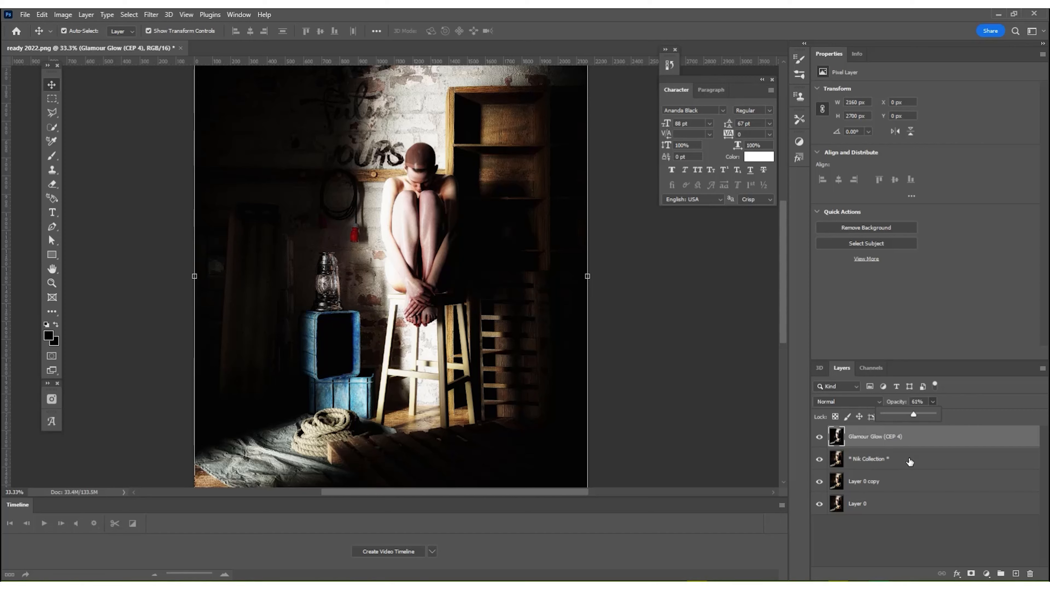
Duplicate the Layer 0 copy, Nik Collection and Glamour Glow layers, merge the duplicates into one layer and hide the layers beneath it.
click(913, 488)
shift+click(937, 441)
key(ctrl+j)
right_click(938, 440)
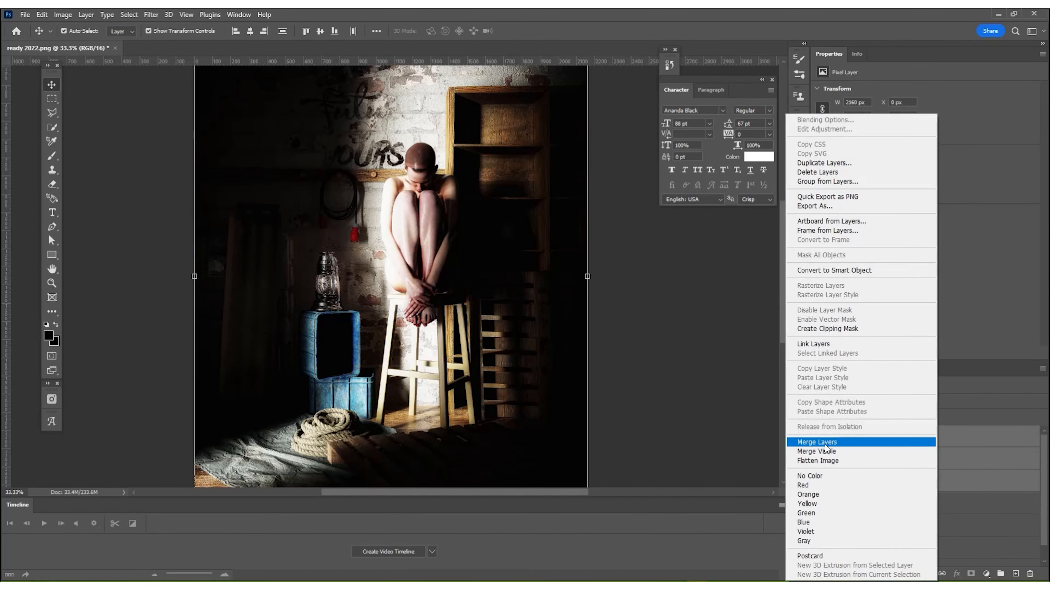
click(824, 443)
Apply a Brightness/Contrast adjustment to the merged layer with Brightness at -23 and Contrast at 5.
click(74, 14)
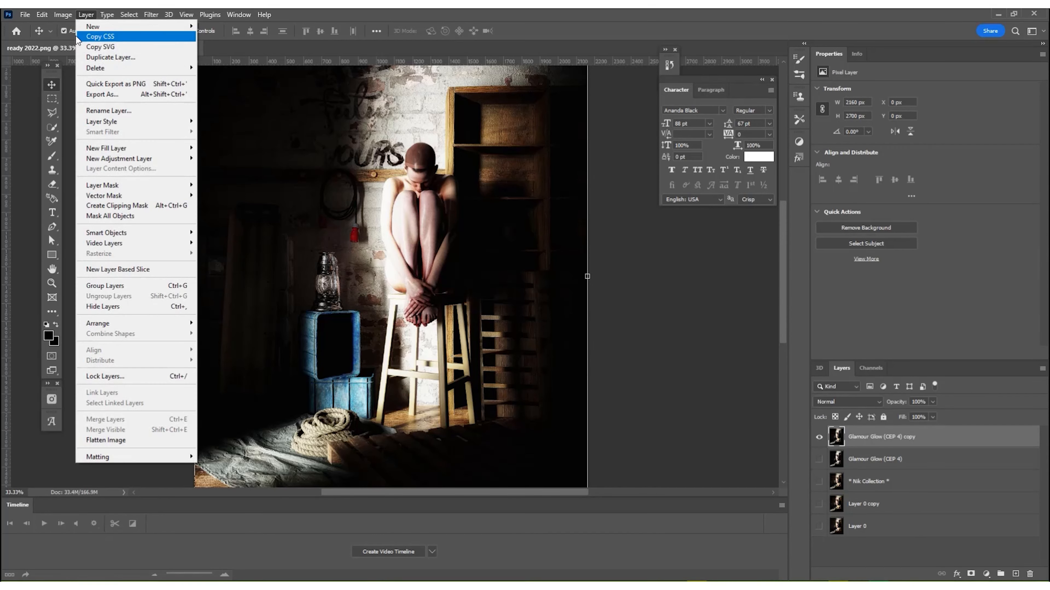
mouse_move(75, 40)
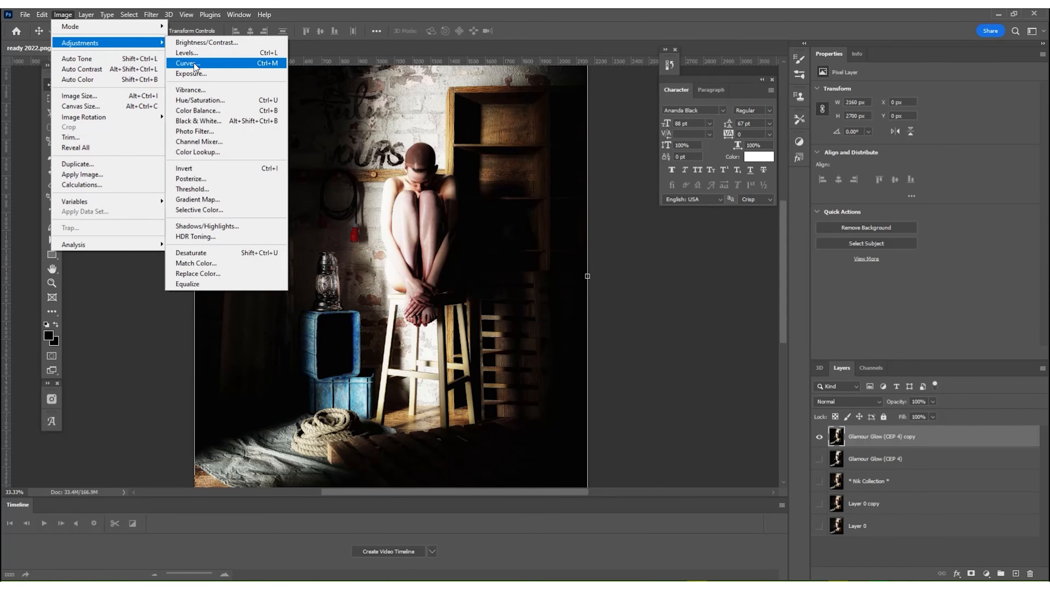
click(205, 42)
drag(571, 319, 572, 346)
click(657, 310)
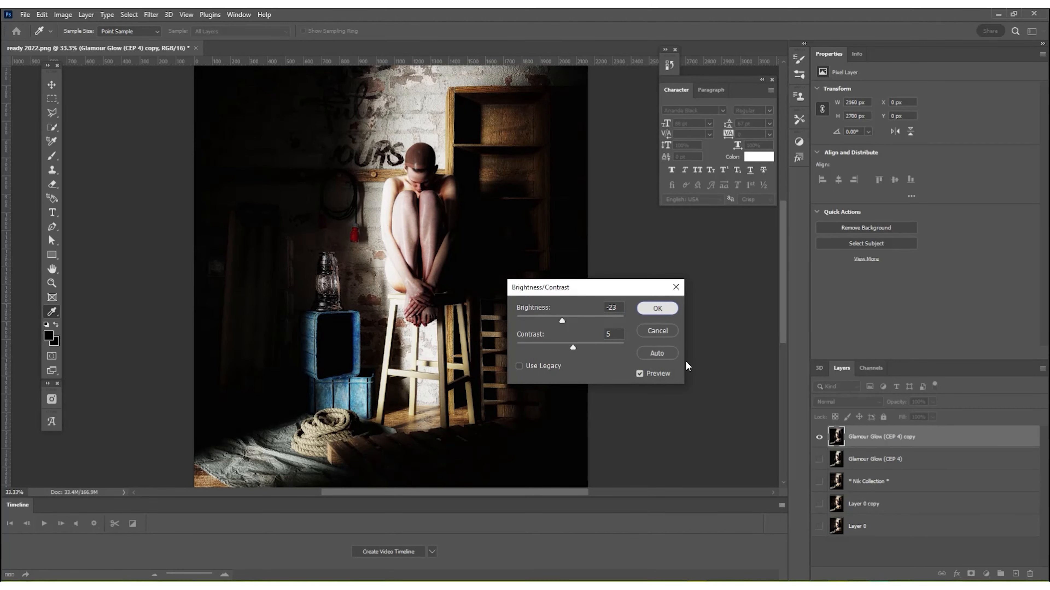